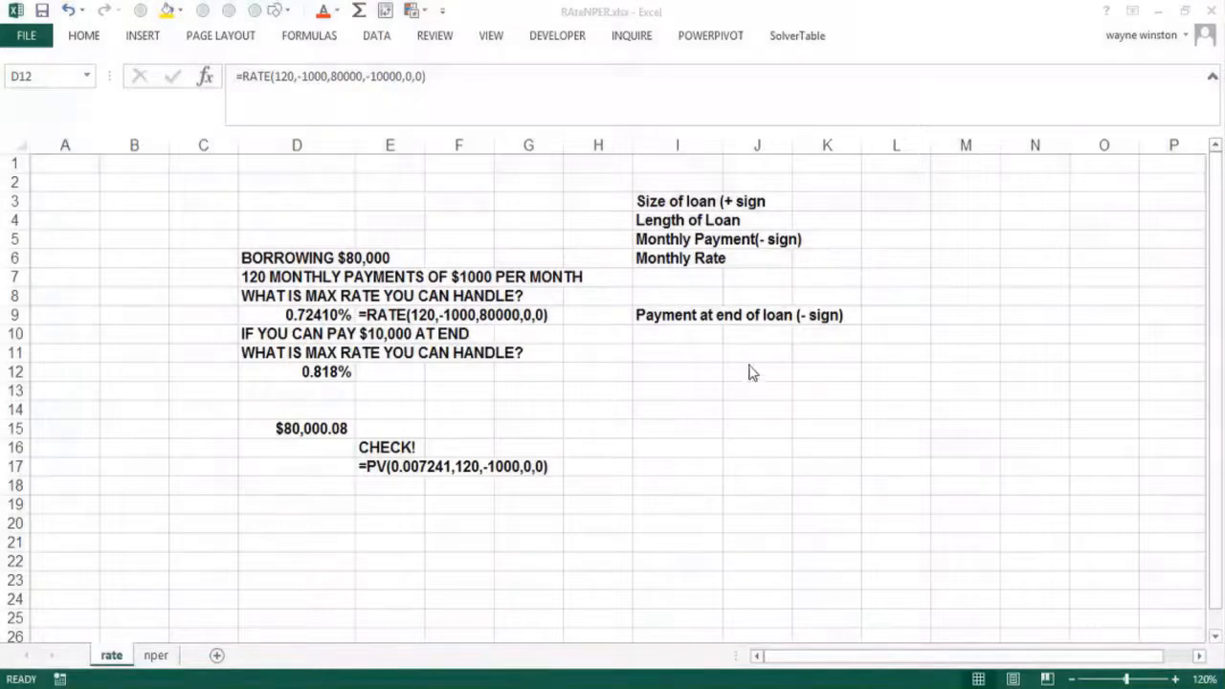
# Step: Add the missing closing parenthesis to the label in cell I3 so it reads "Size of loan (+ sign)"
pyautogui.click(689, 356)
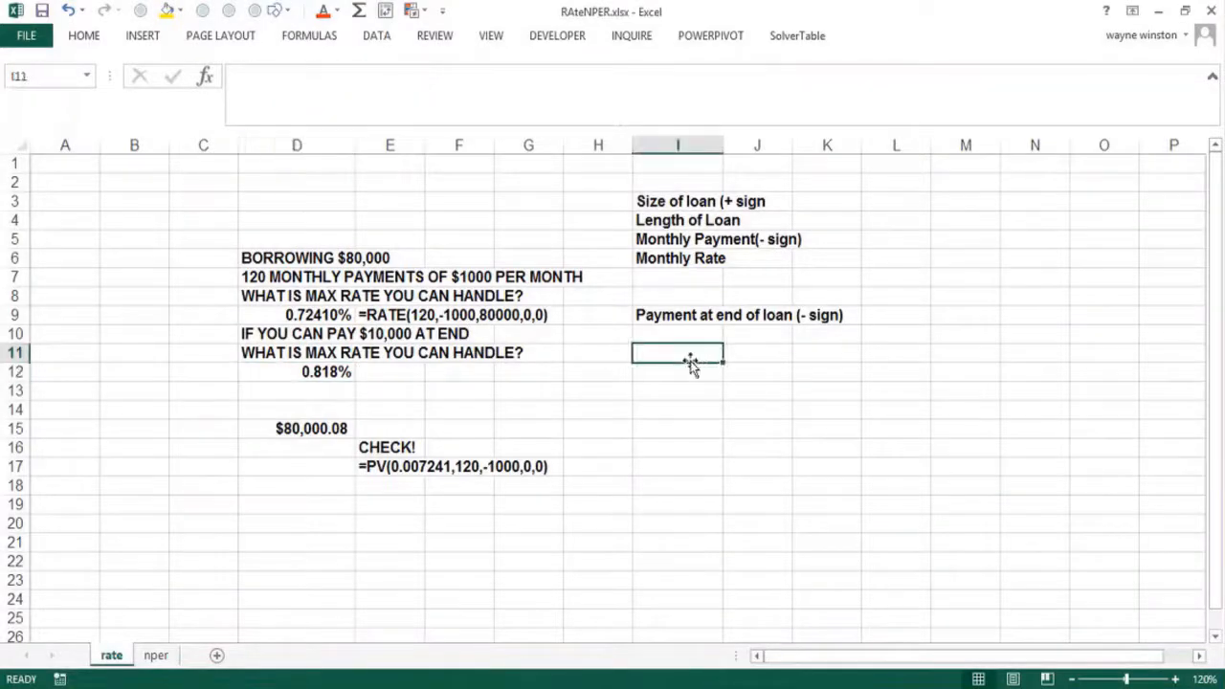
pyautogui.click(684, 280)
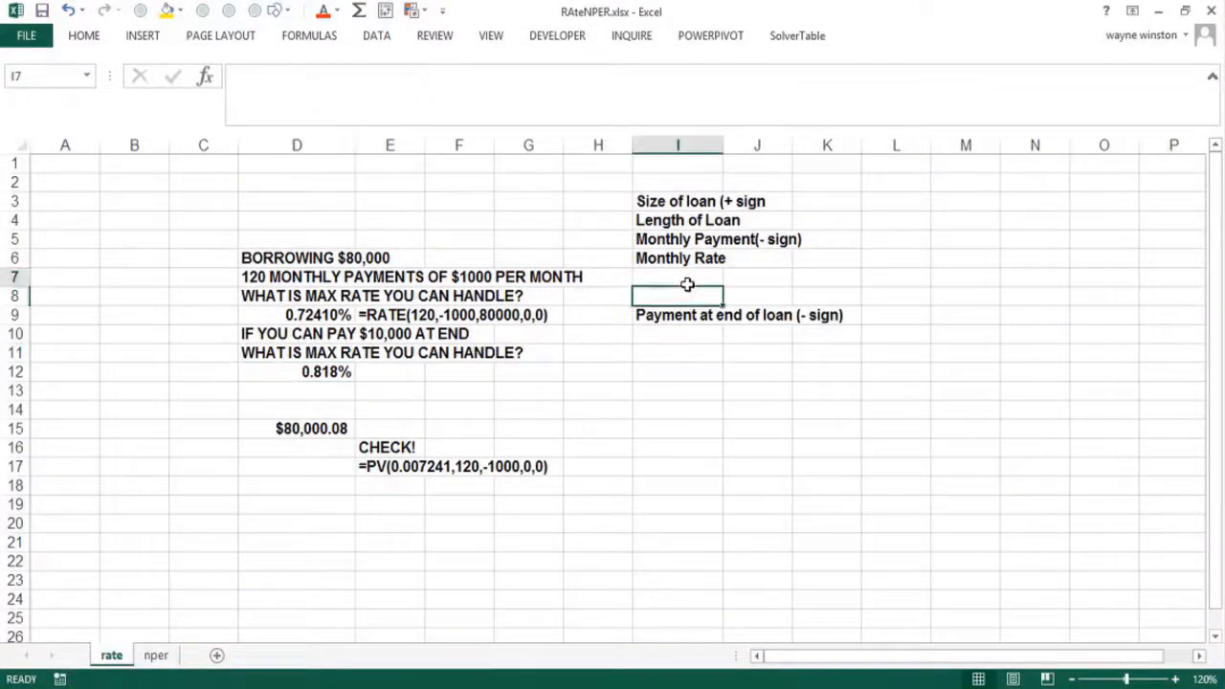
pyautogui.click(664, 197)
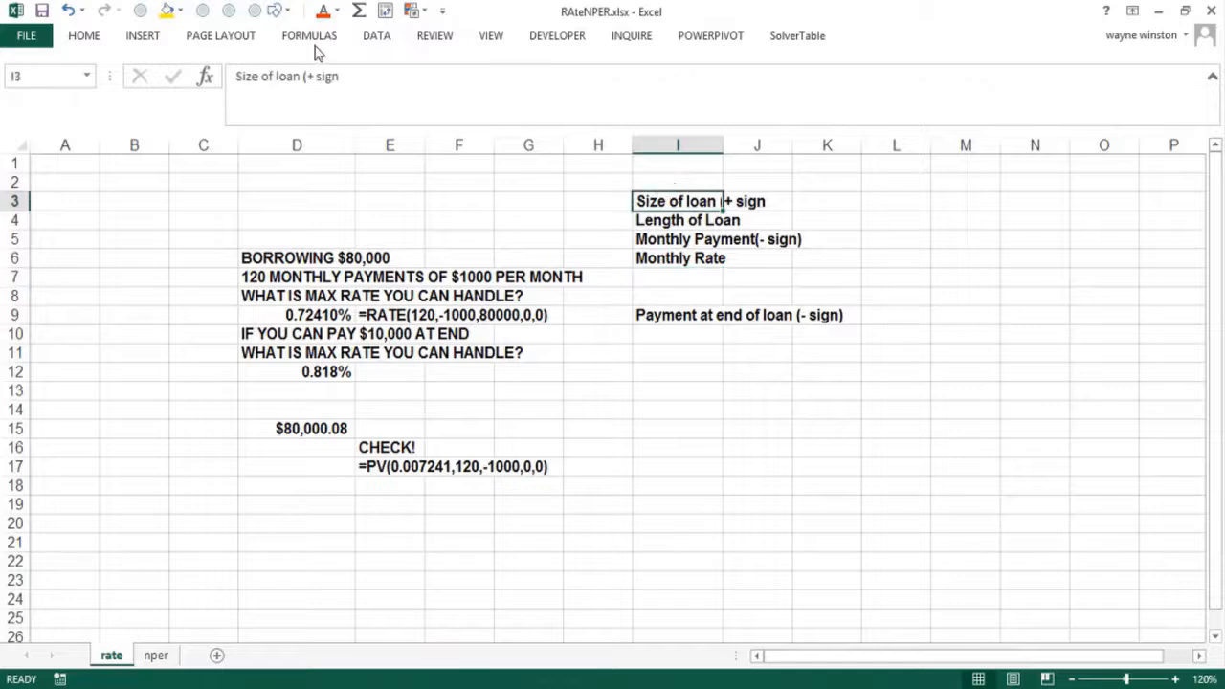
pyautogui.click(347, 75)
pyautogui.write(')')
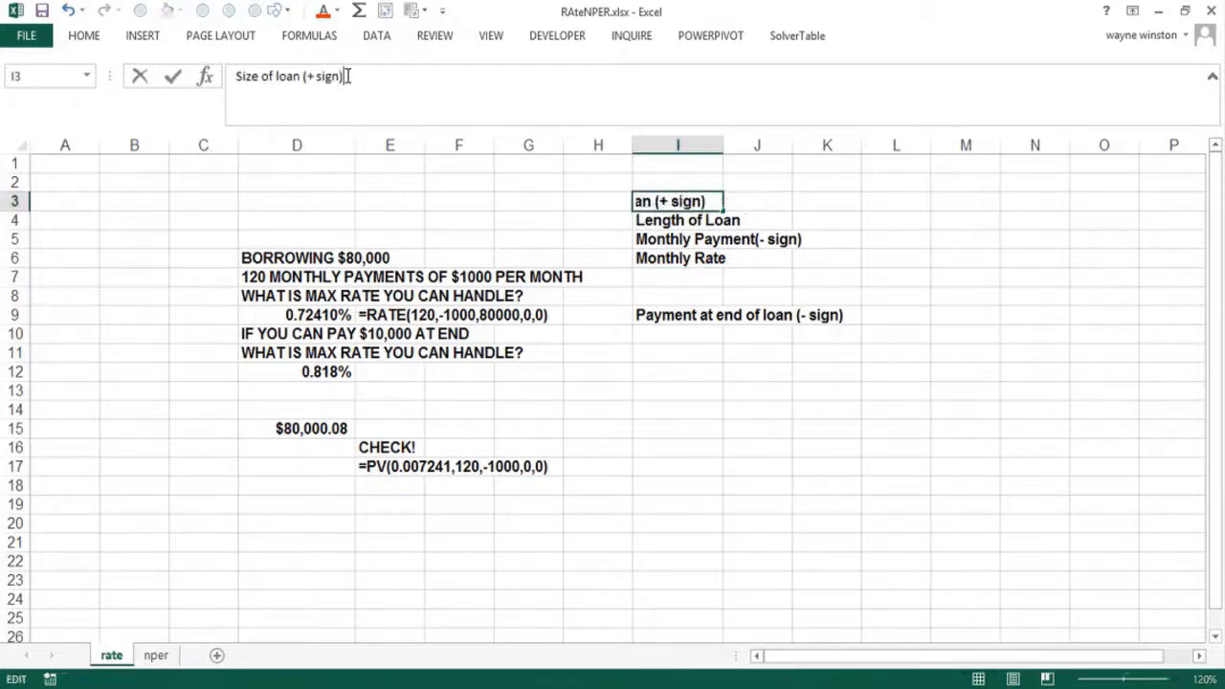
pyautogui.press('Return')
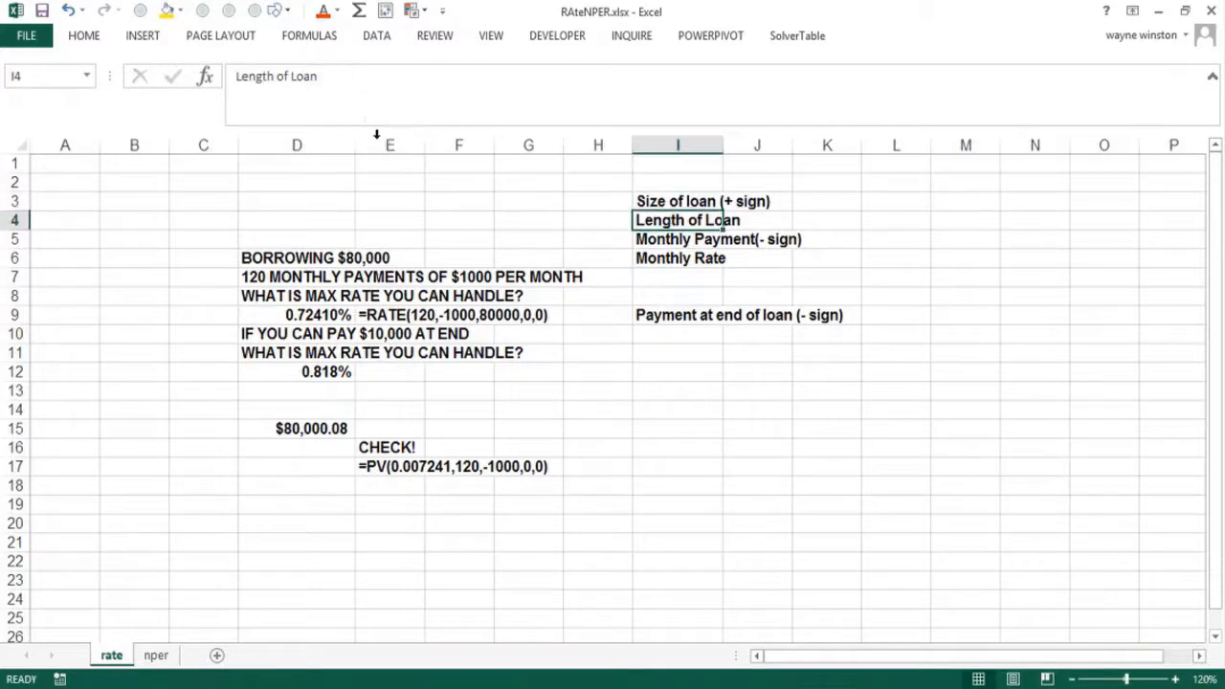
# Step: Highlight the loan size, length and monthly payment labels in I3:K5 with a gold fill
pyautogui.click(647, 239)
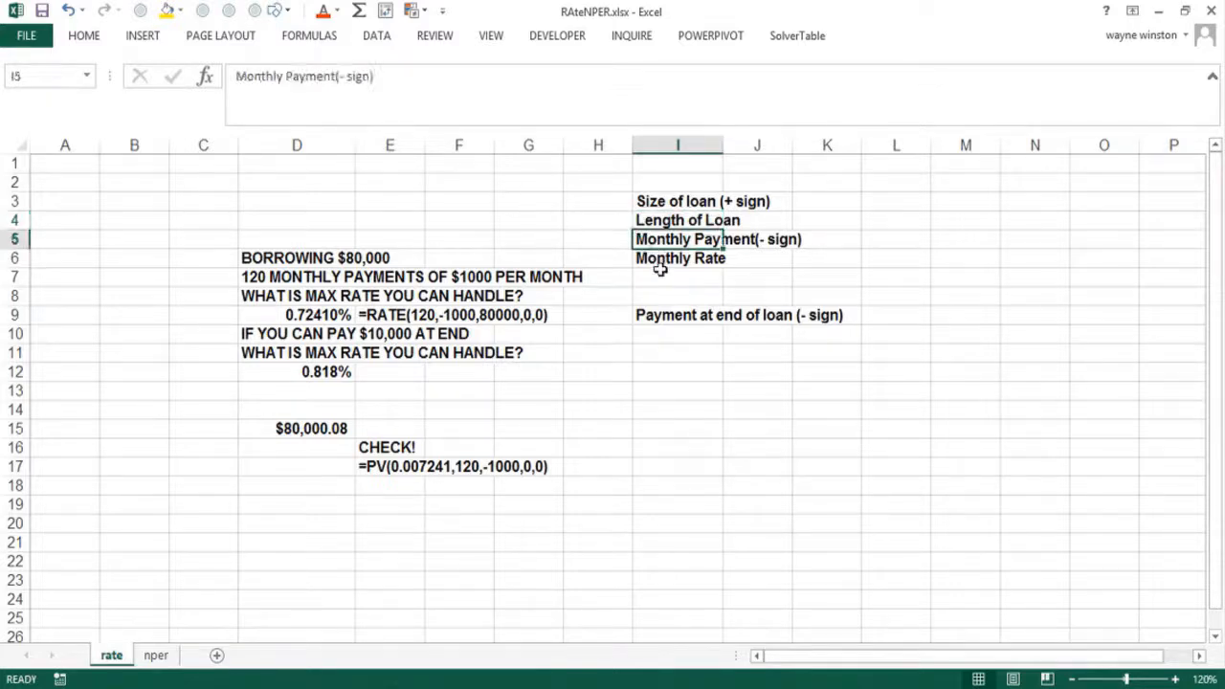
pyautogui.click(667, 257)
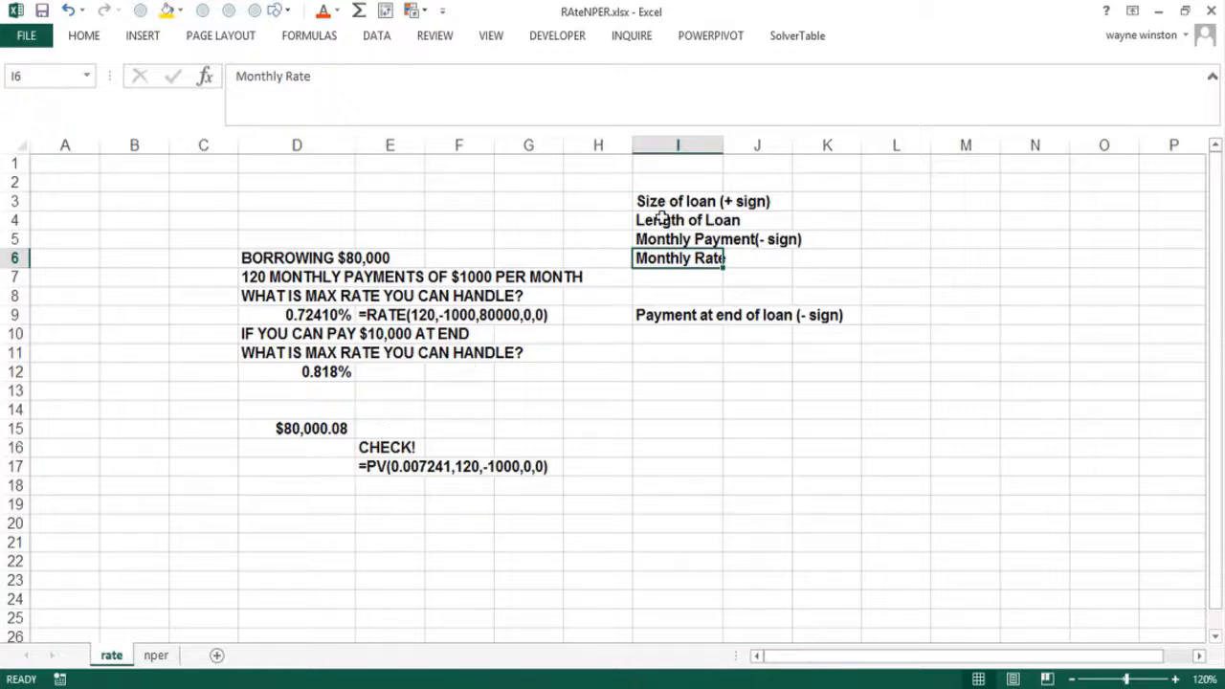
pyautogui.moveTo(670, 201); pyautogui.dragTo(801, 239)
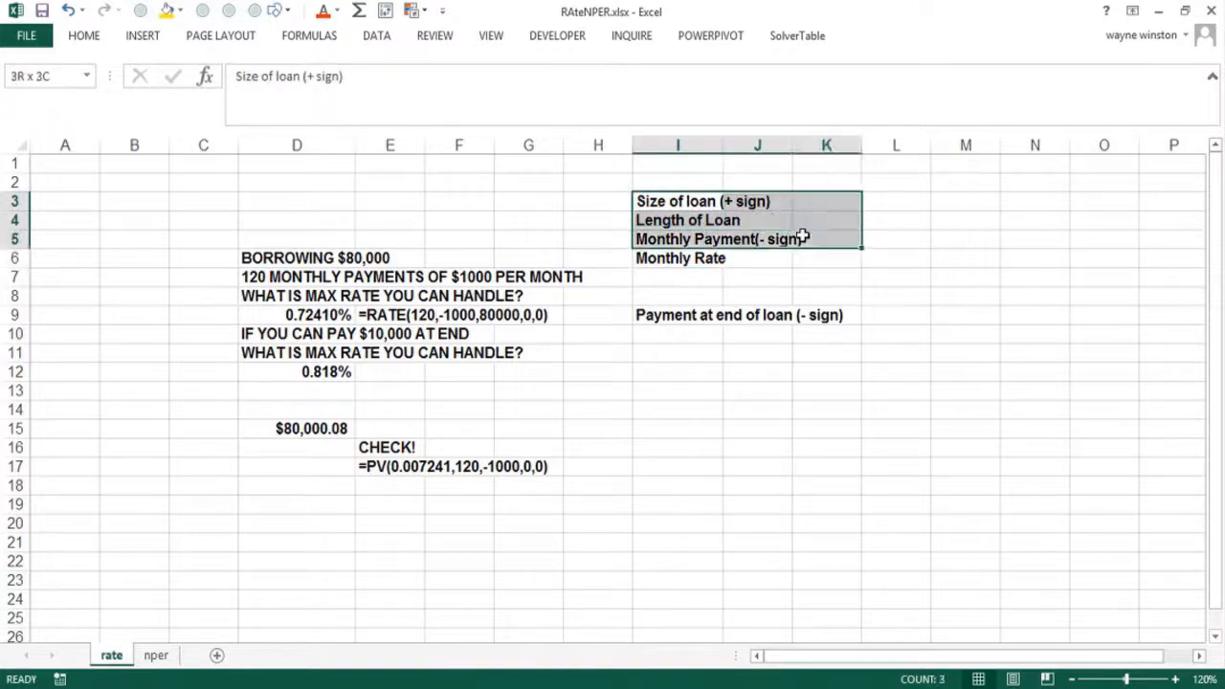
pyautogui.click(166, 10)
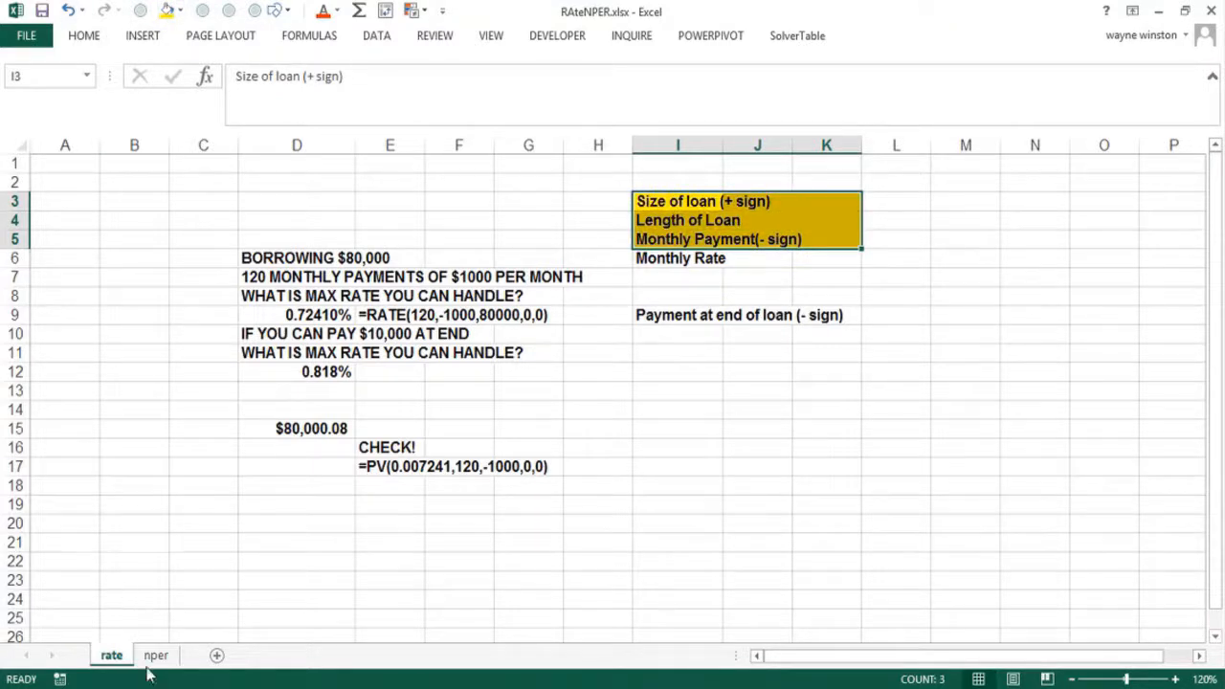
pyautogui.click(228, 611)
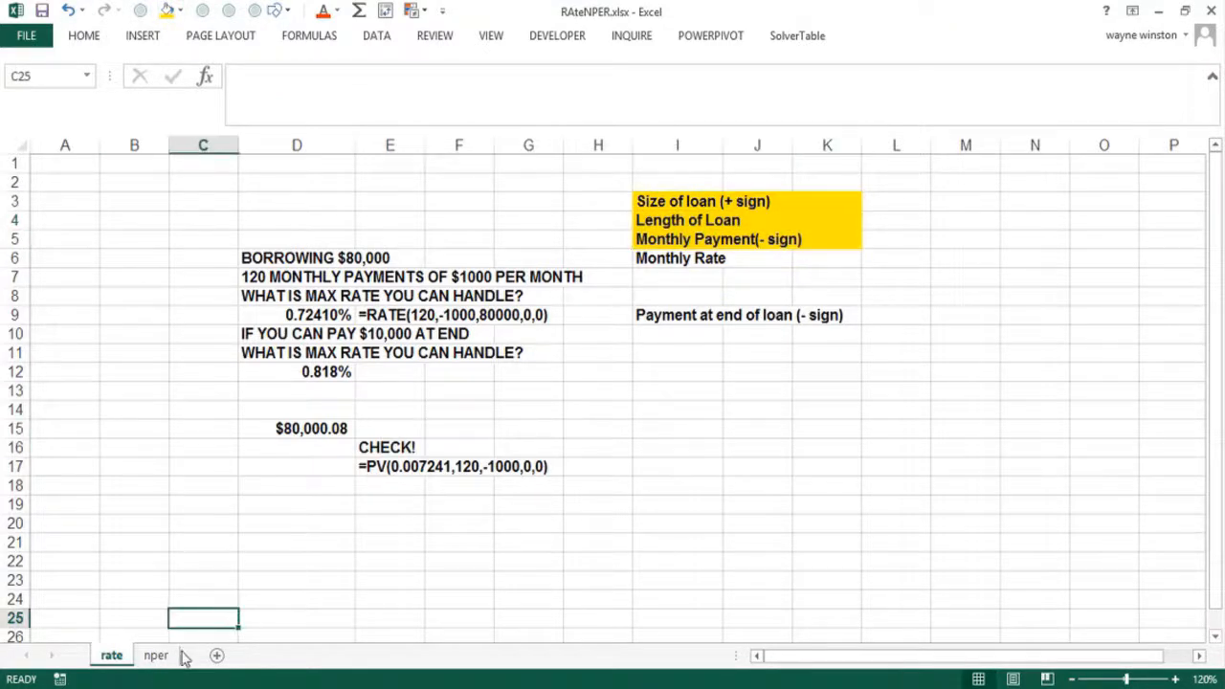
pyautogui.click(230, 594)
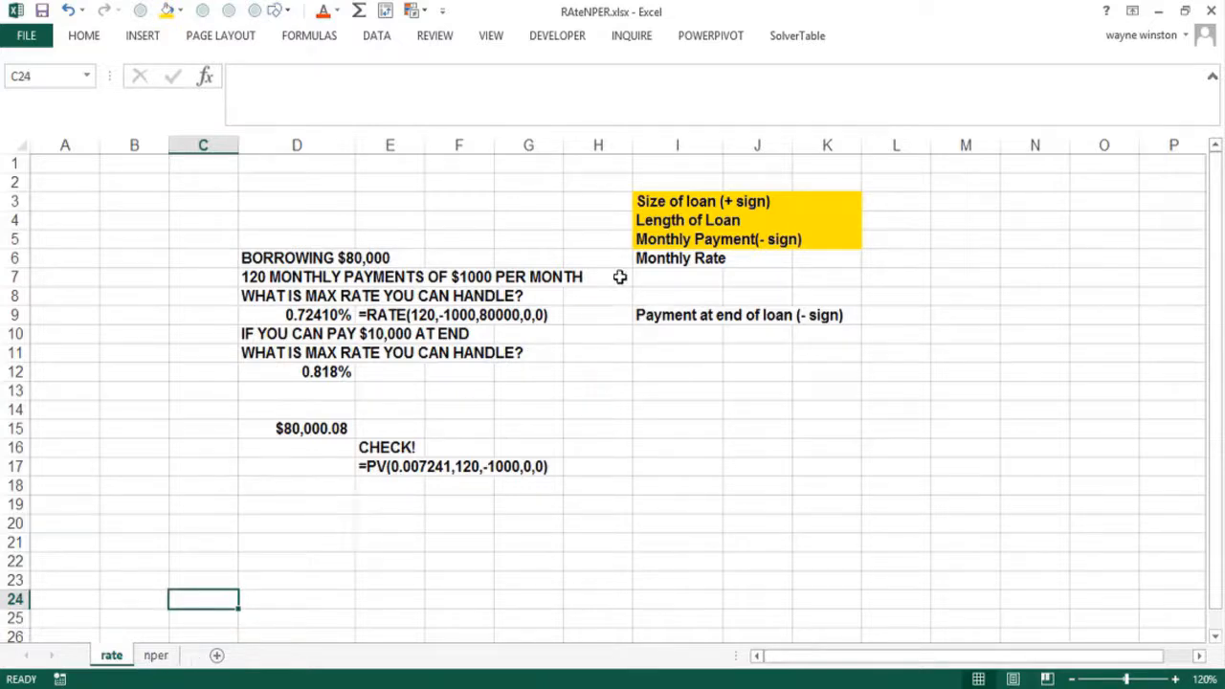
# Step: Start a RATE function from the Financial category in cell B9
pyautogui.click(552, 351)
pyautogui.click(279, 255)
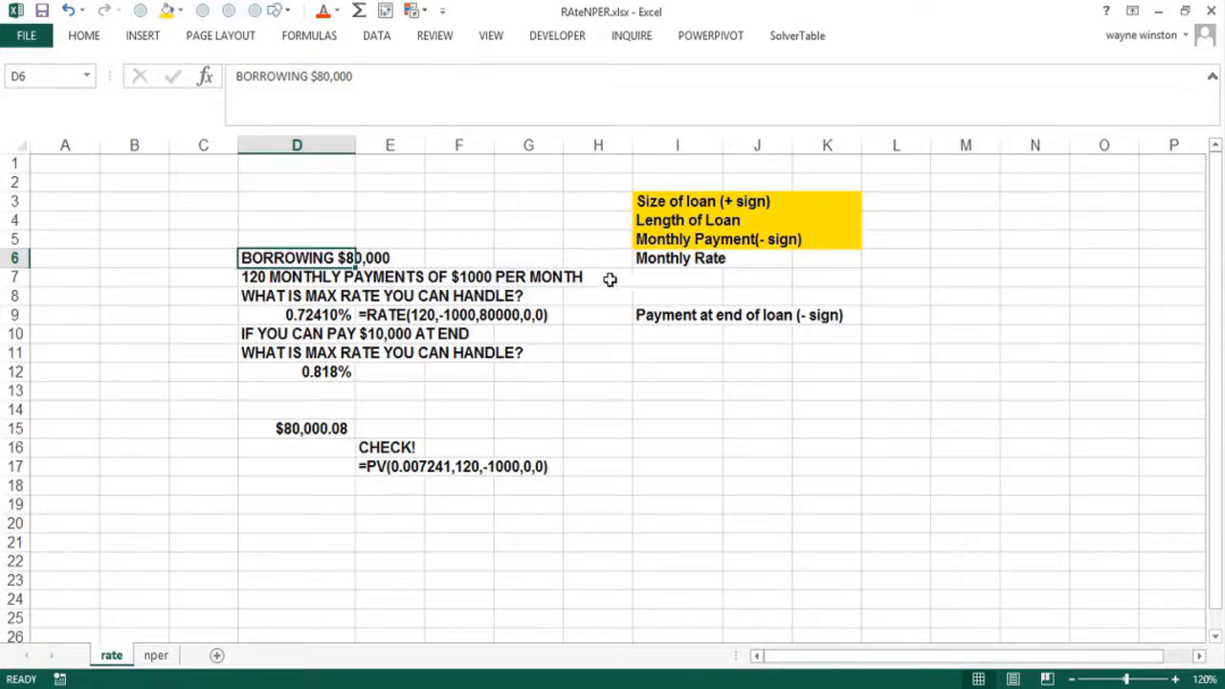
pyautogui.click(363, 316)
pyautogui.click(118, 315)
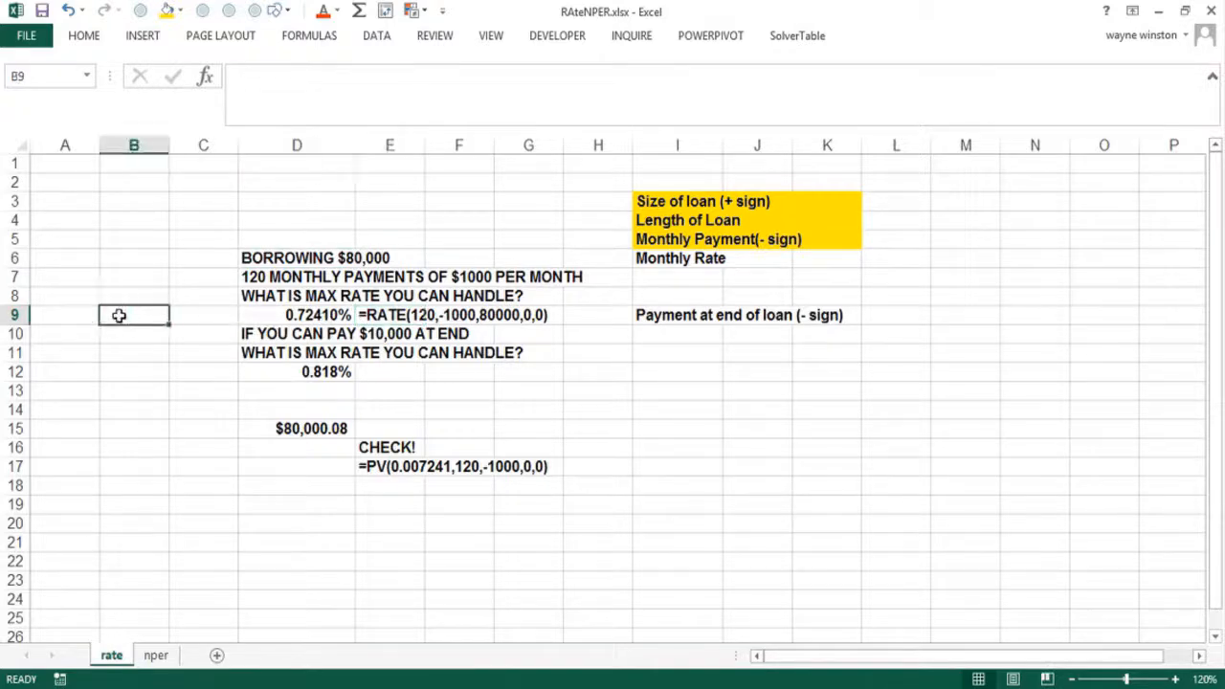
pyautogui.click(204, 78)
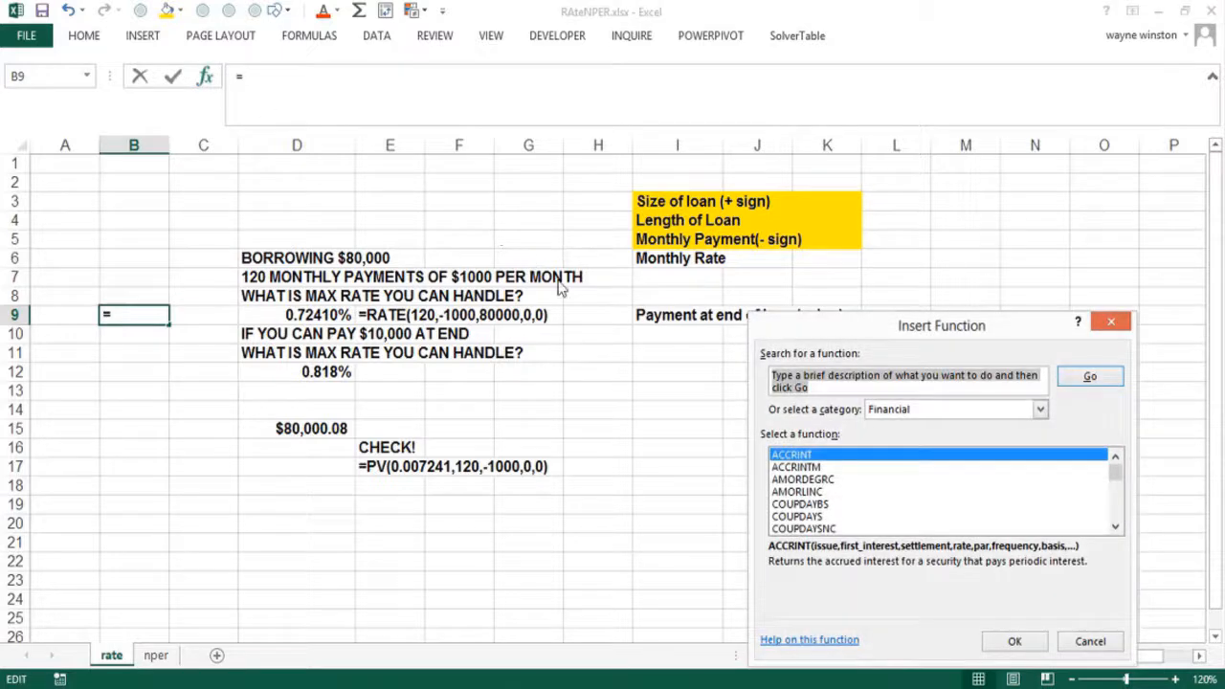
pyautogui.click(783, 504)
pyautogui.press('r')
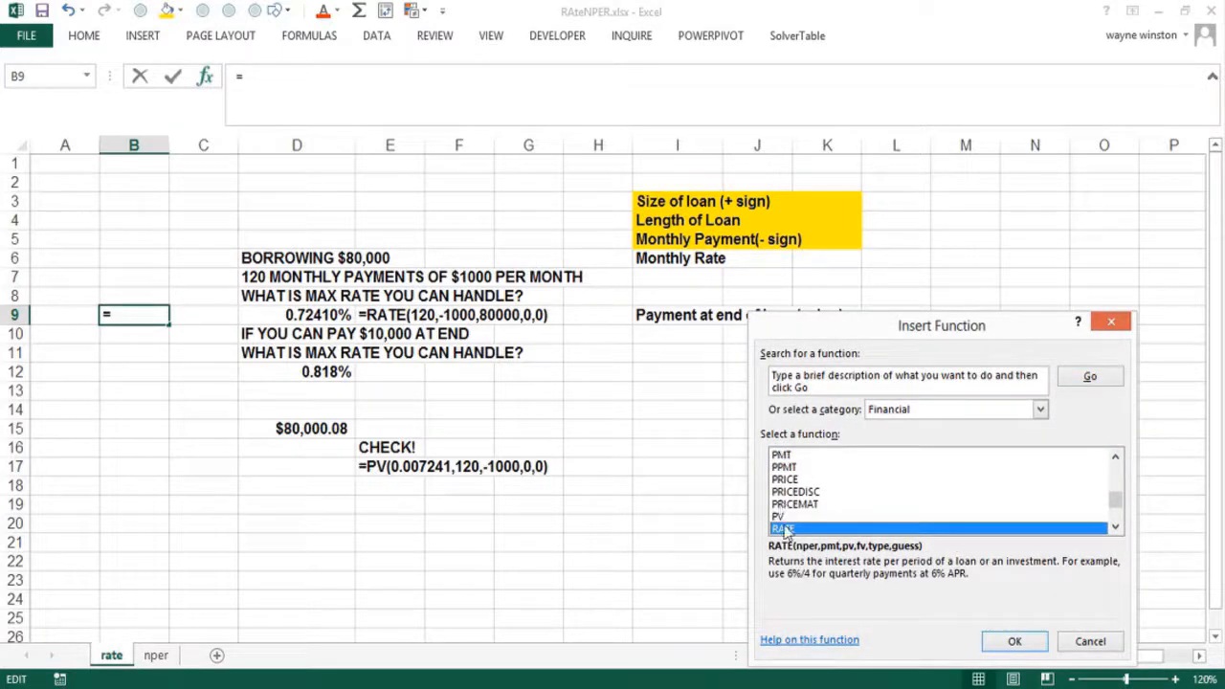
pyautogui.doubleClick(783, 529)
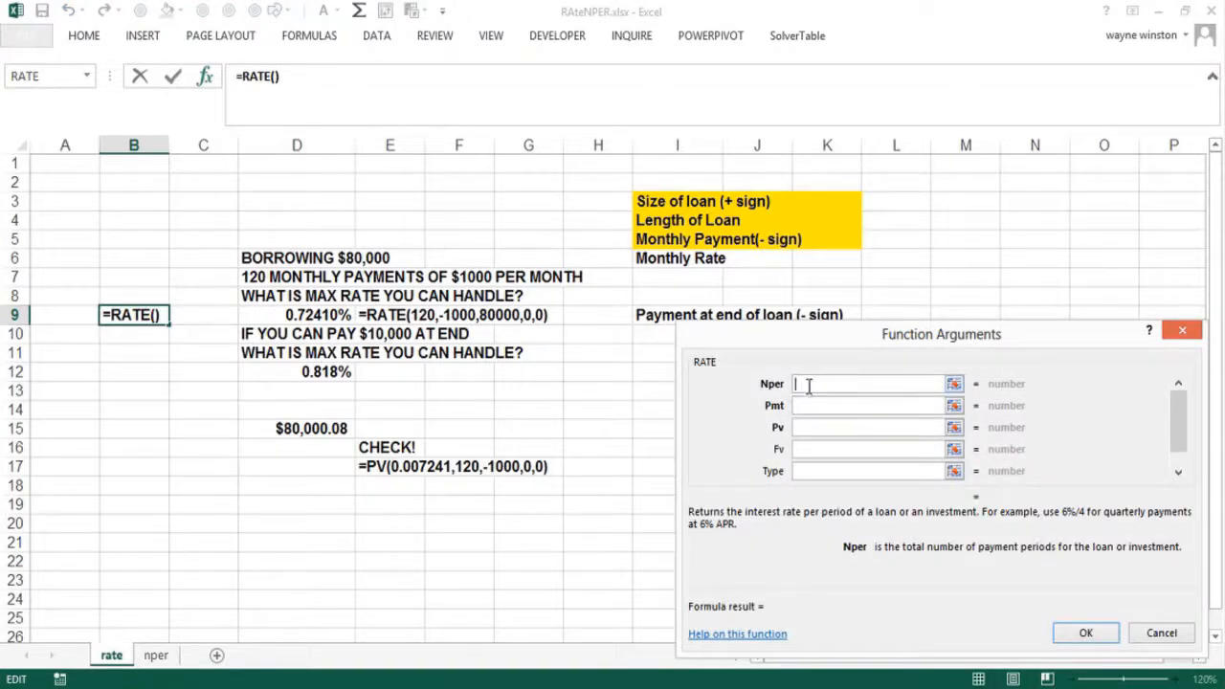
# Step: Complete the RATE function in B9 with Nper 120, Pmt -1000, Pv 80000, Fv 0 and Type 0
pyautogui.write('120')
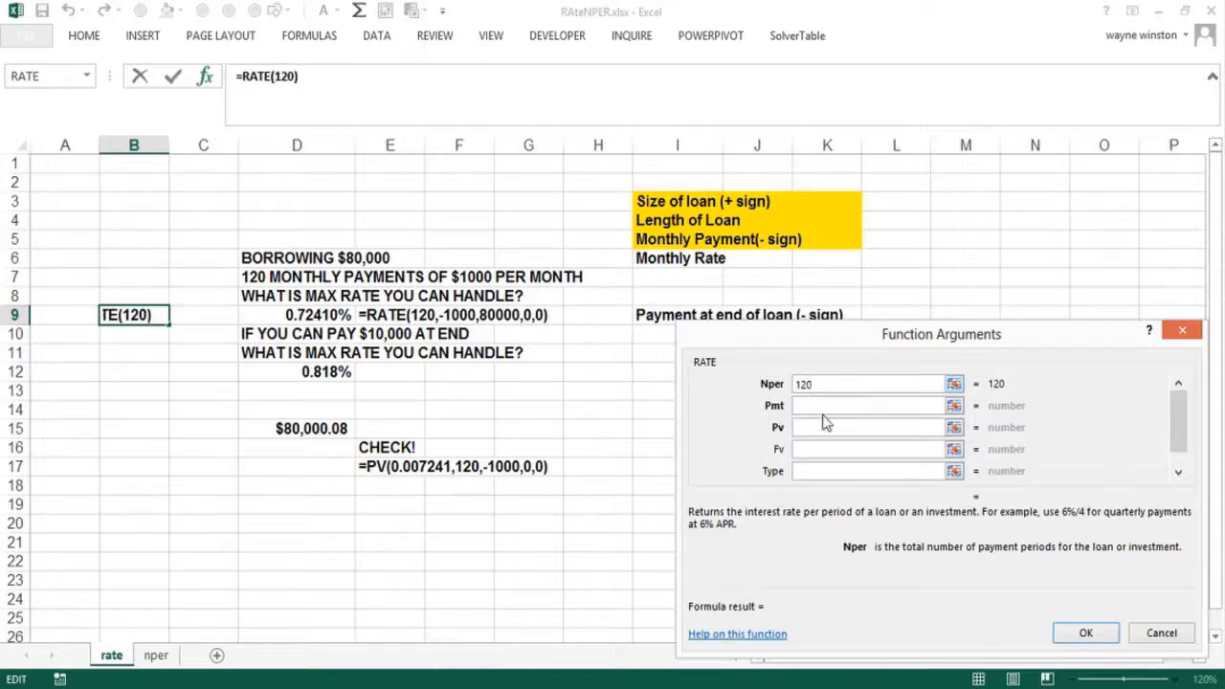
pyautogui.click(824, 406)
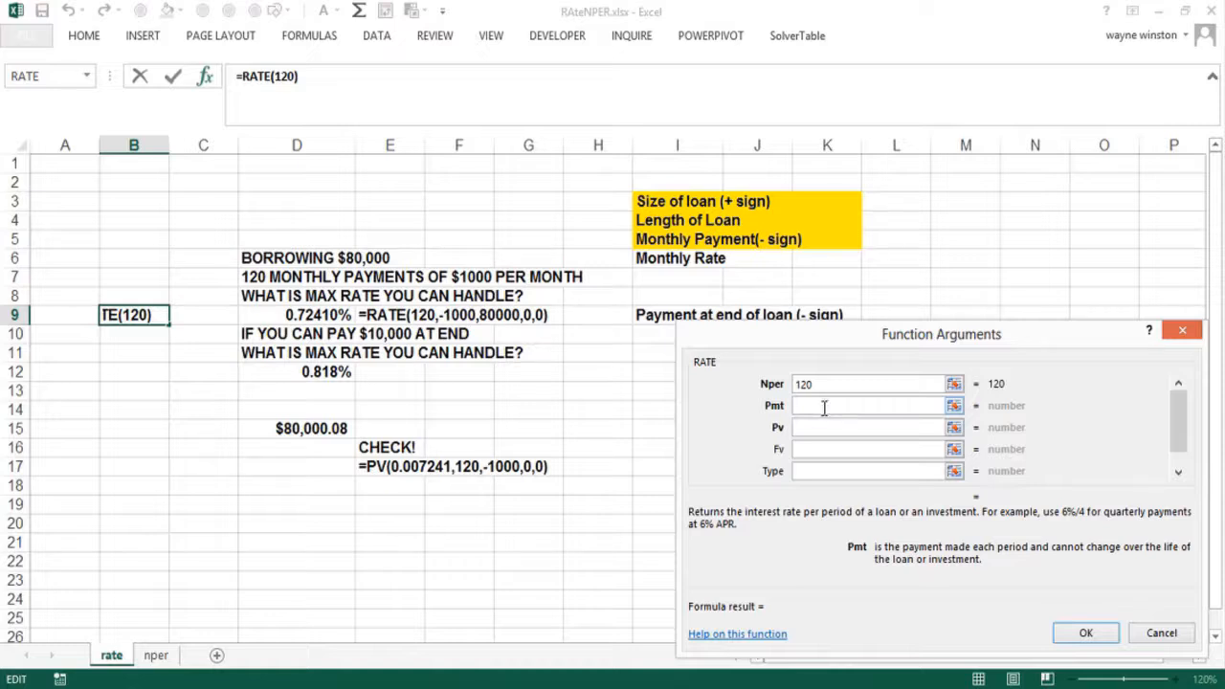
pyautogui.write('-1000')
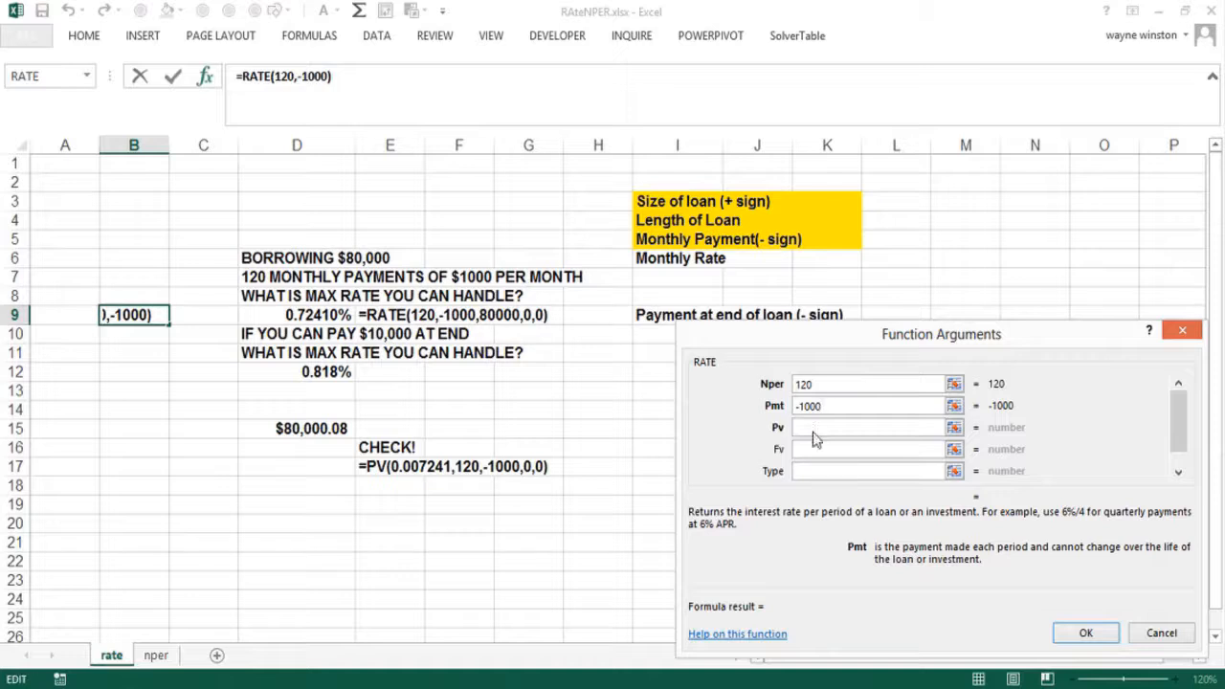
pyautogui.click(815, 427)
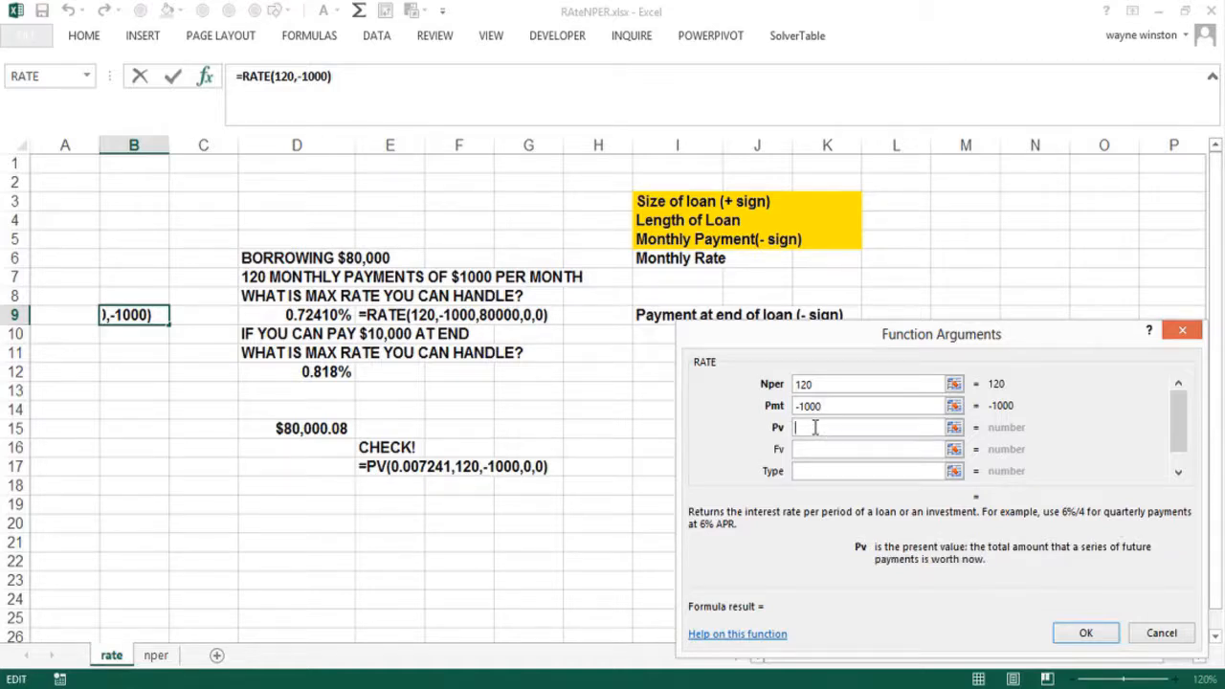
pyautogui.write('80000')
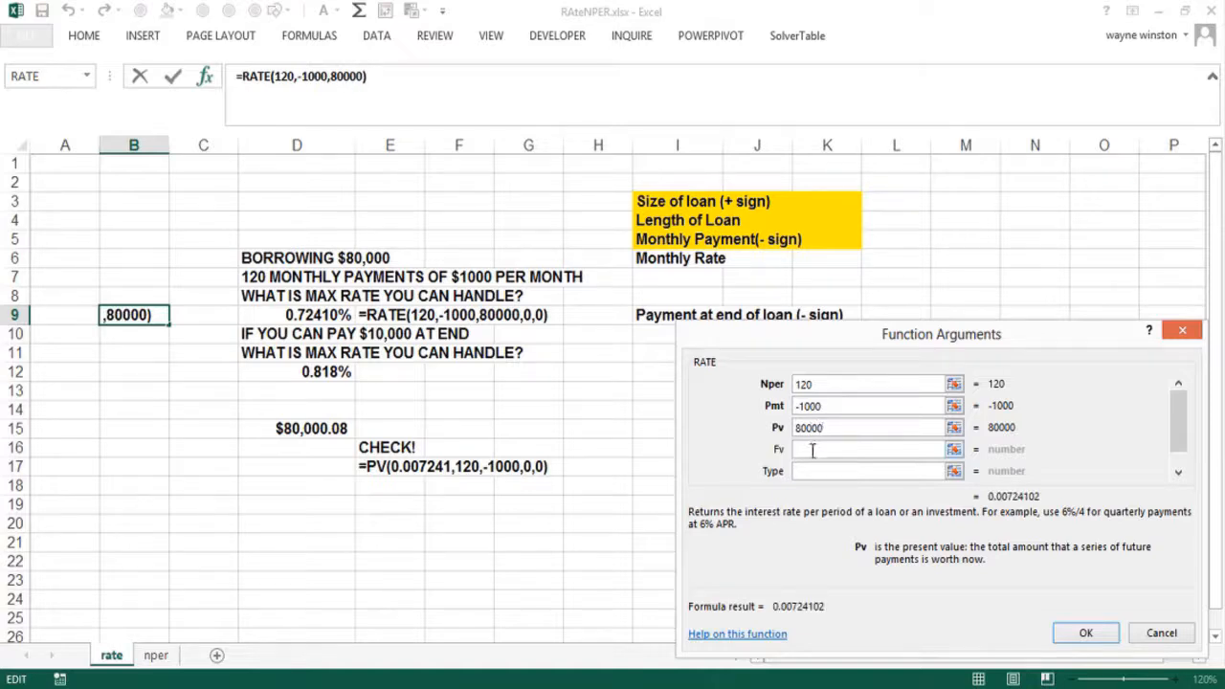
pyautogui.click(808, 450)
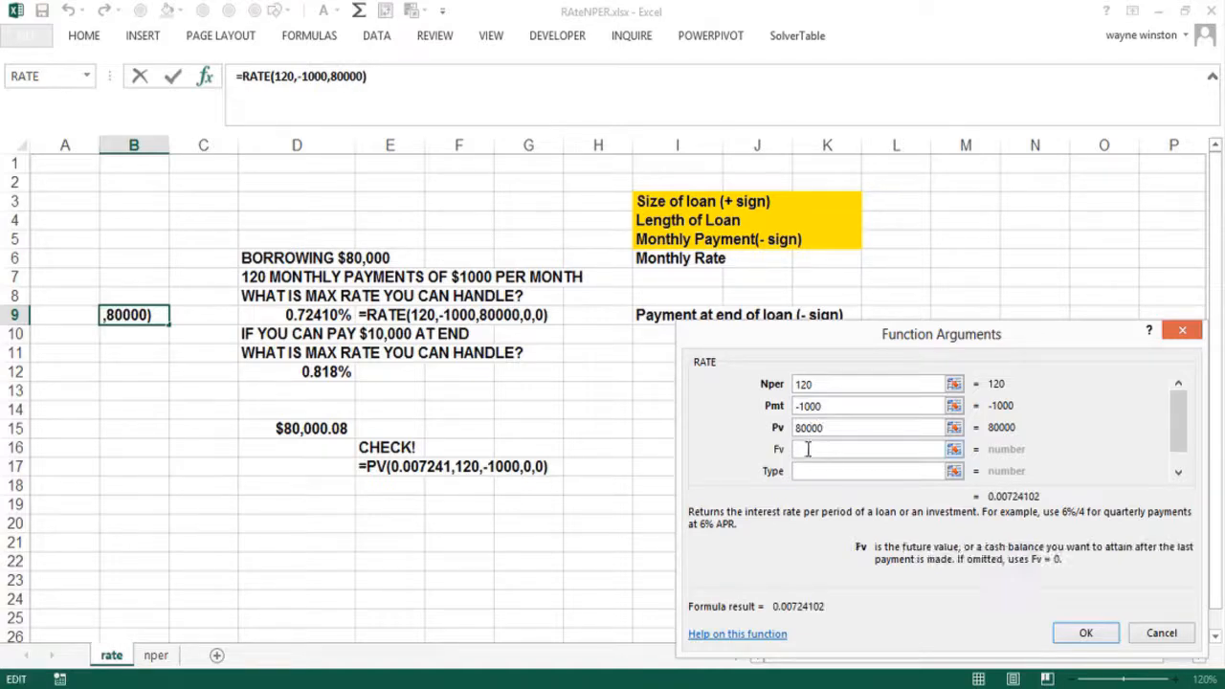
pyautogui.write('0')
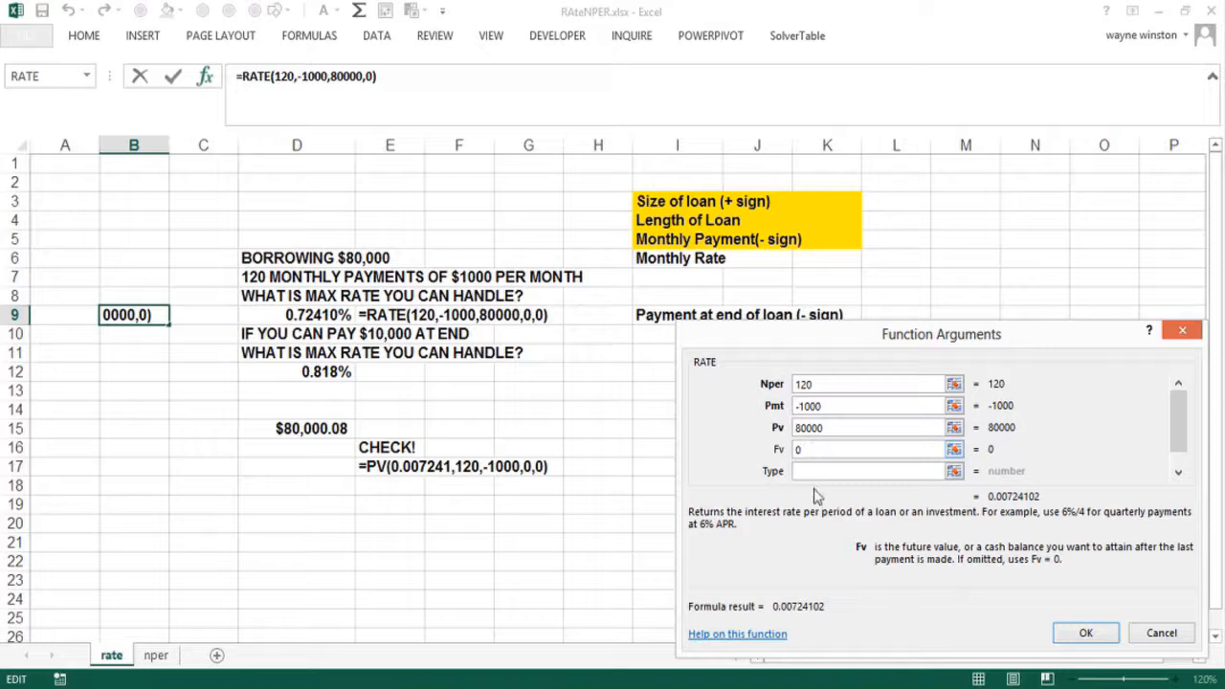
pyautogui.click(817, 470)
pyautogui.write('0')
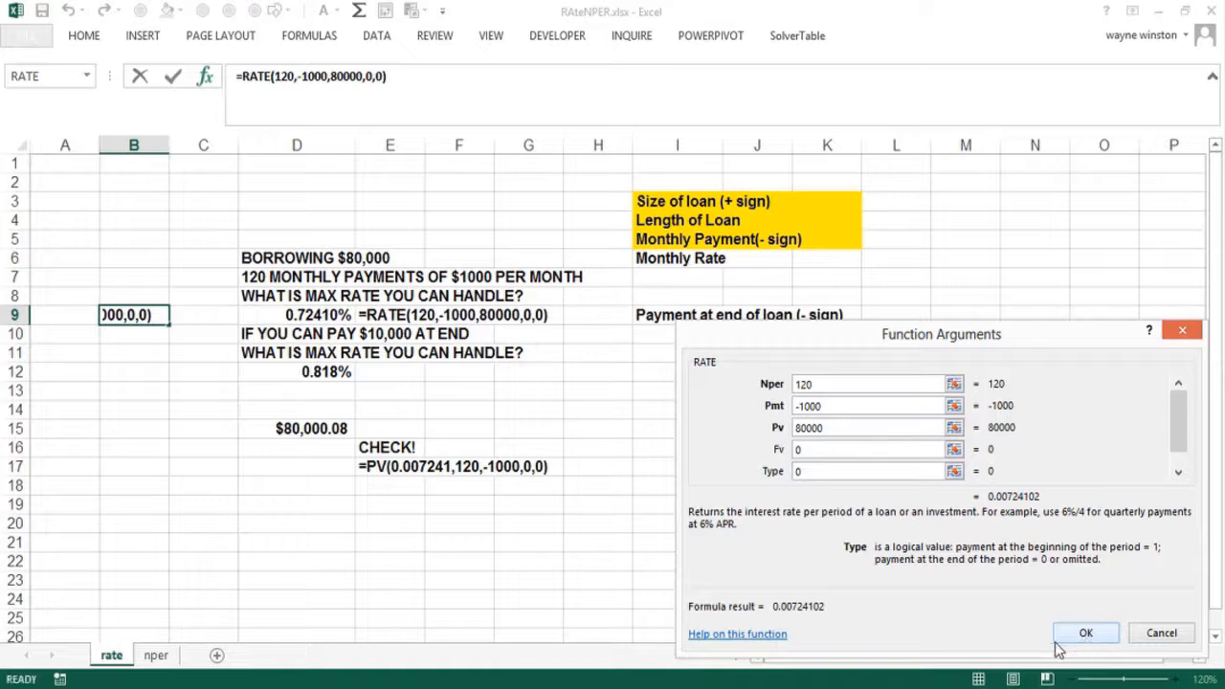
pyautogui.click(1084, 636)
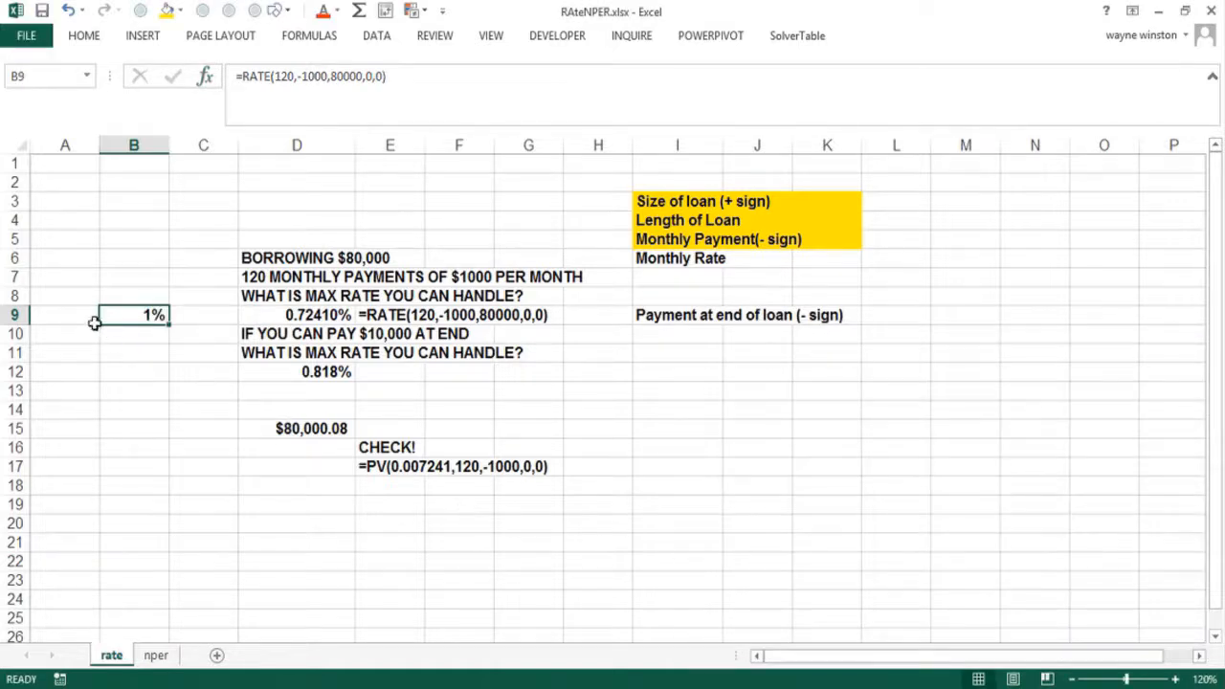
# Step: Format the rate in B9 as a percentage with 5 decimal places and widen column B to fit it
pyautogui.hotkey('ctrl', '1')
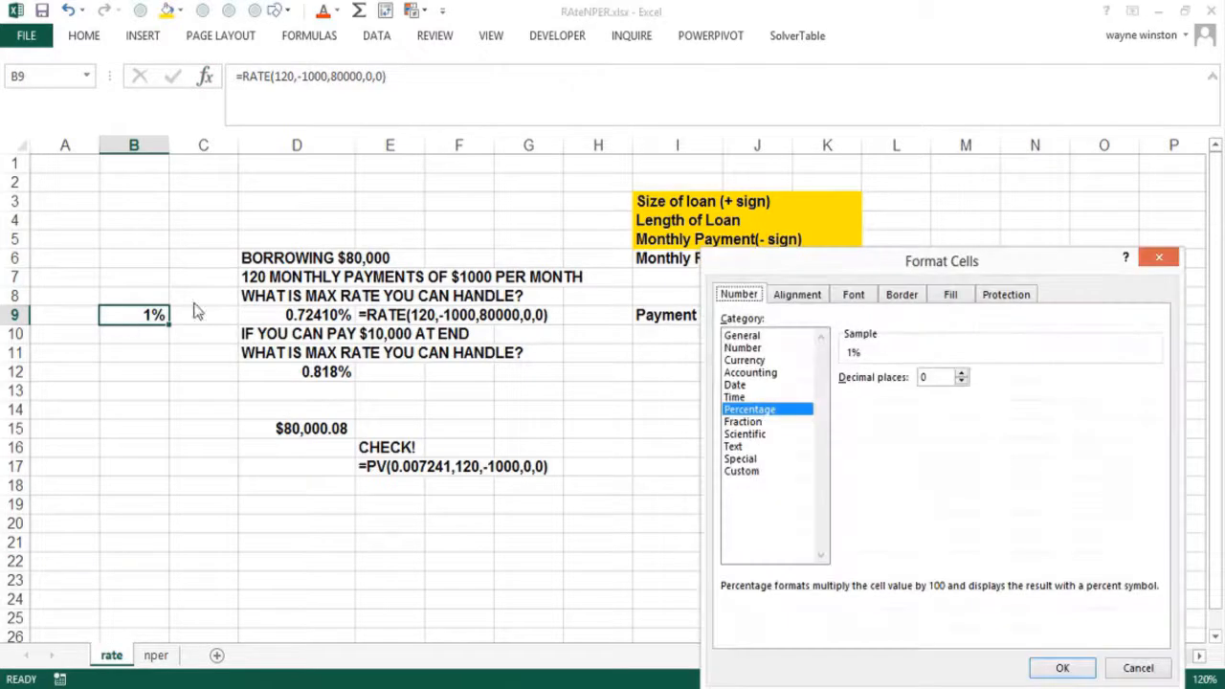
pyautogui.click(961, 372)
pyautogui.click(961, 373)
pyautogui.click(961, 373)
pyautogui.click(961, 372)
pyautogui.click(961, 372)
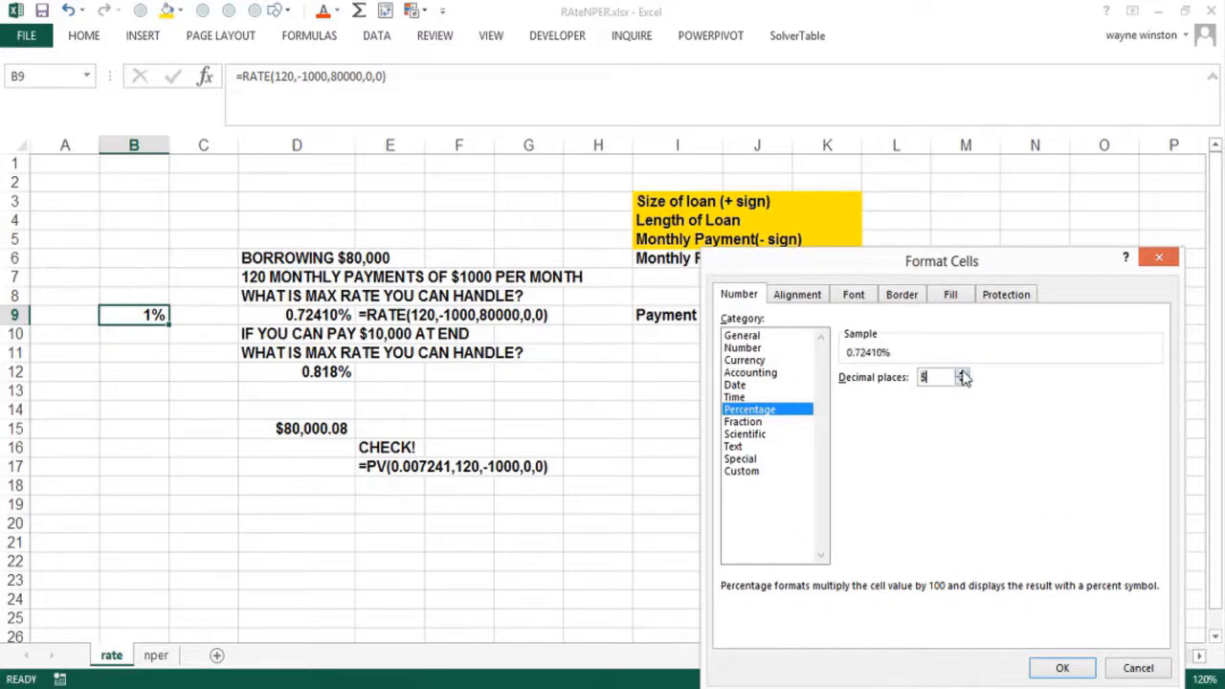
pyautogui.click(1053, 667)
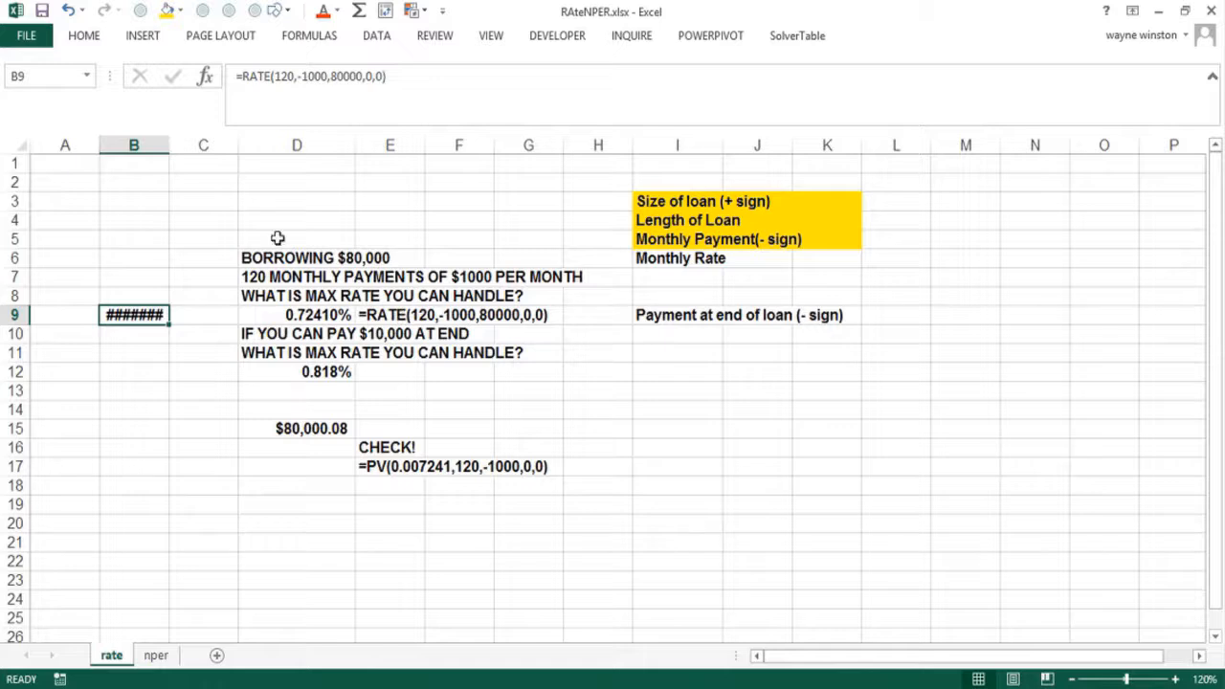
pyautogui.moveTo(167, 149); pyautogui.dragTo(189, 153)
pyautogui.click(132, 343)
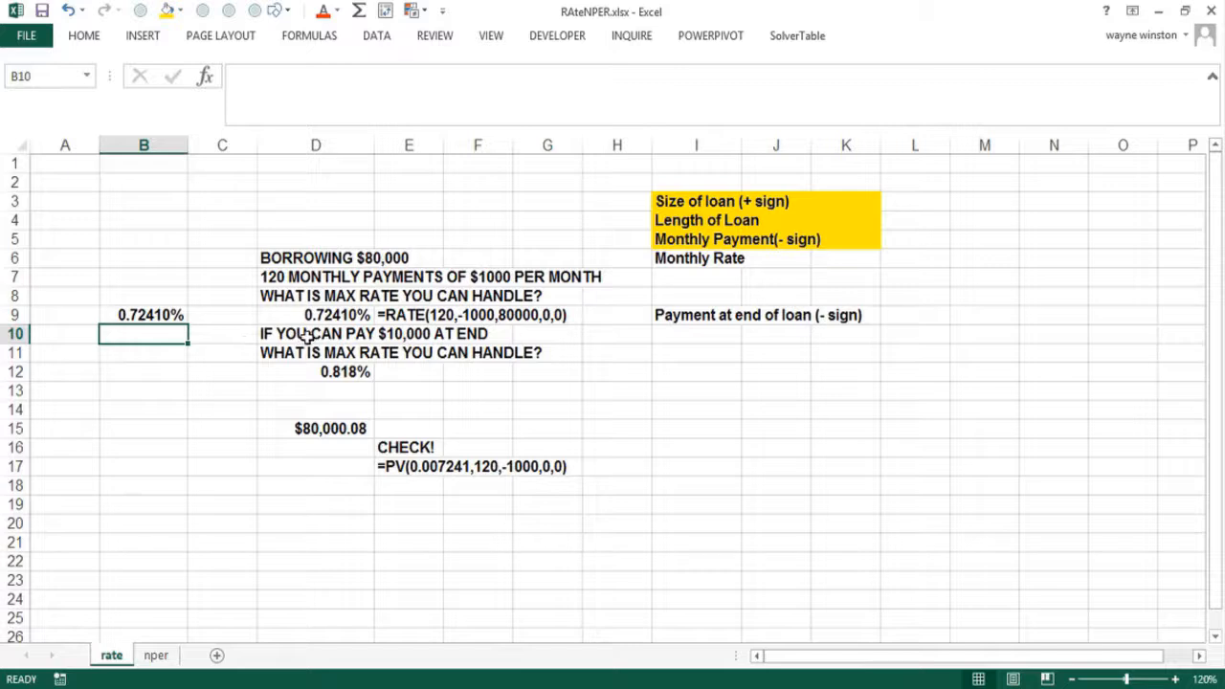
# Step: Start a RATE function in cell B12 for the case with a $10,000 payment at the end
pyautogui.click(308, 335)
pyautogui.click(150, 373)
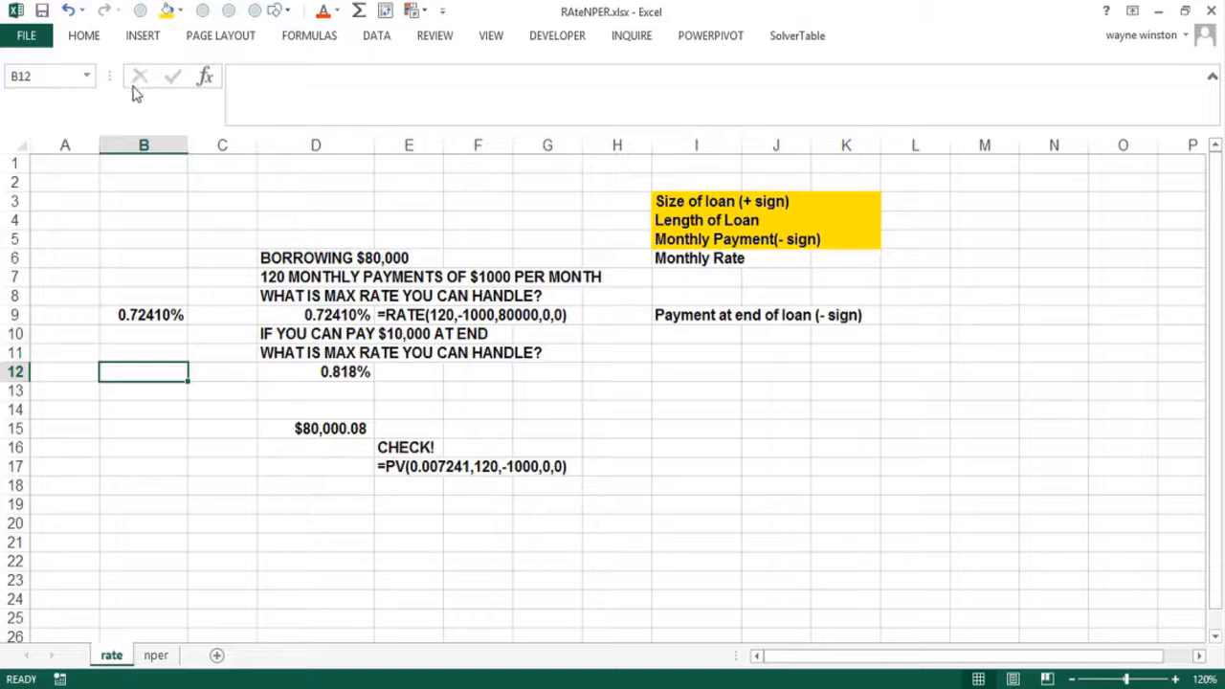
pyautogui.click(206, 79)
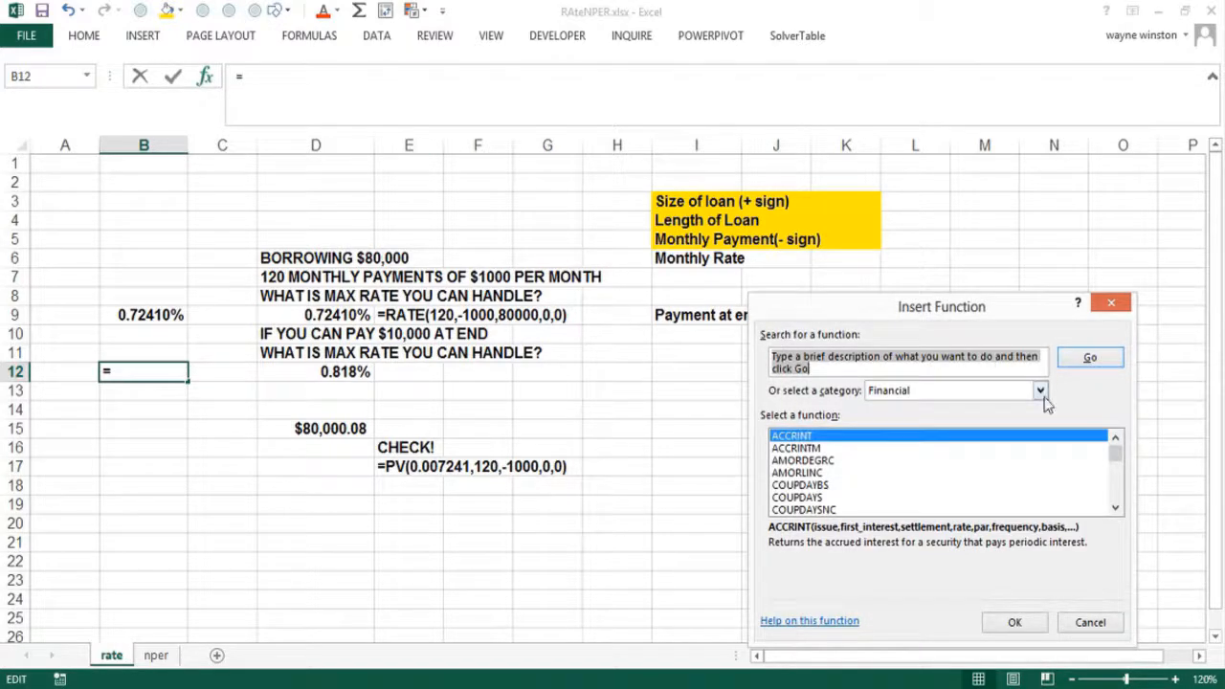
pyautogui.click(1041, 392)
pyautogui.click(969, 407)
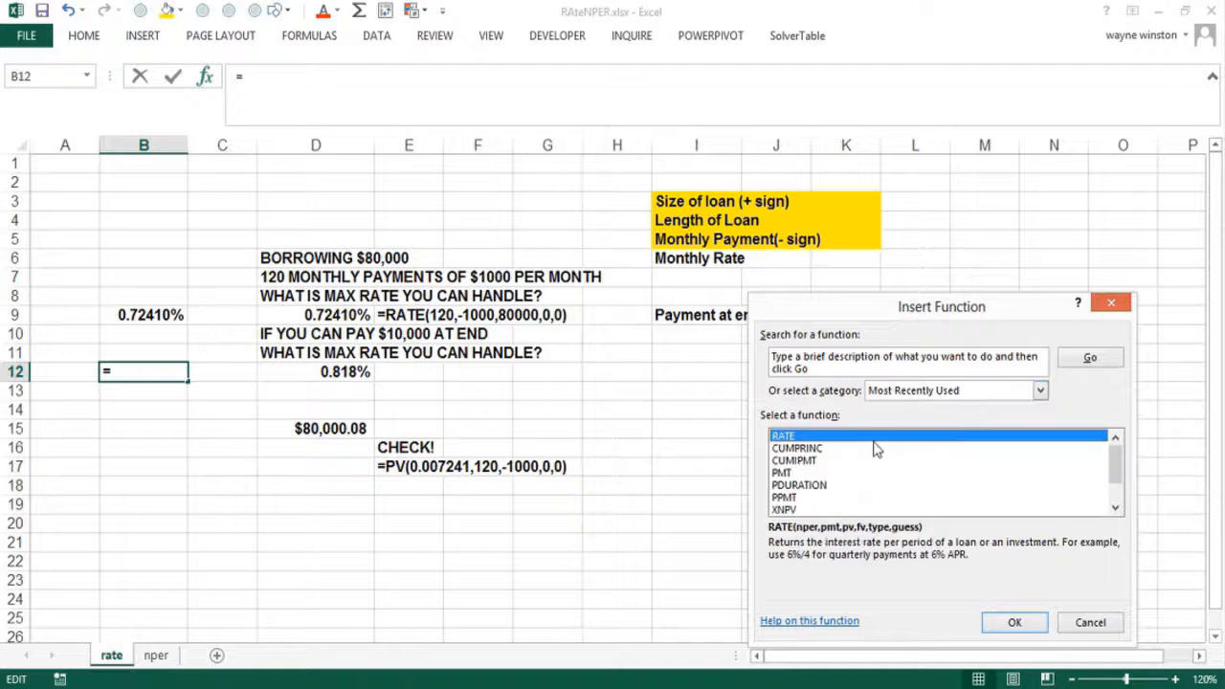
pyautogui.click(1014, 622)
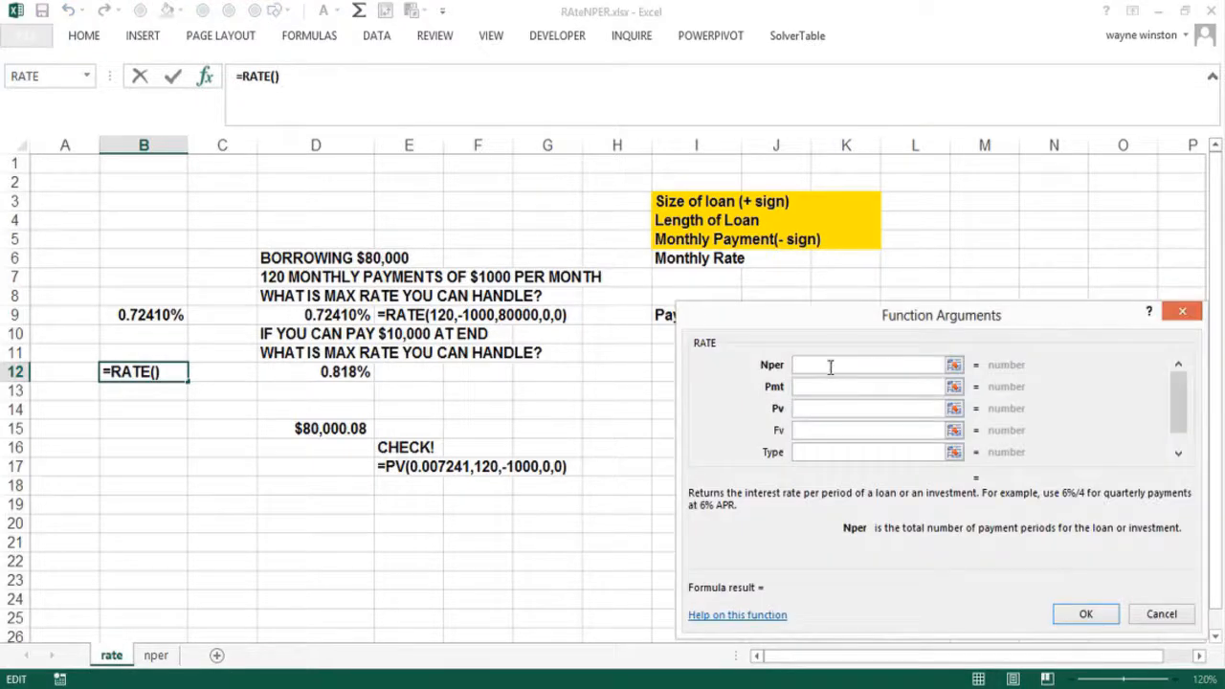
# Step: Complete the RATE function in B12 with Nper 120, Pmt -1000, Pv 80000, Fv -10000 and Type 0
pyautogui.write('120')
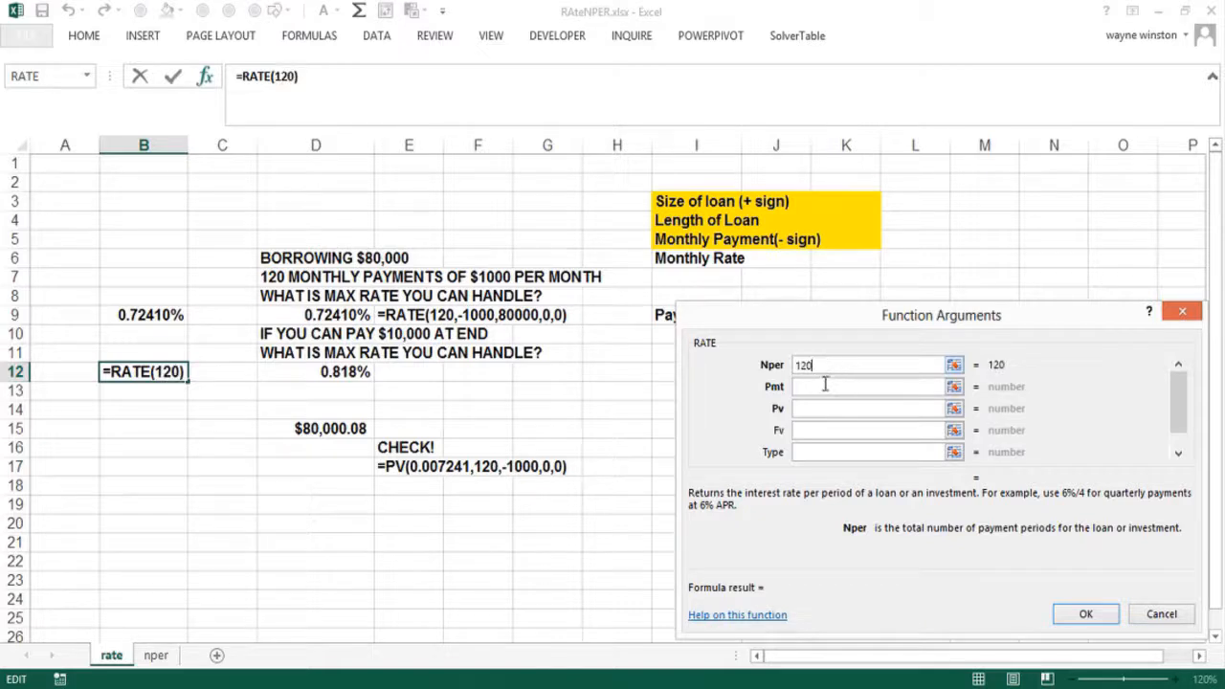
pyautogui.click(822, 385)
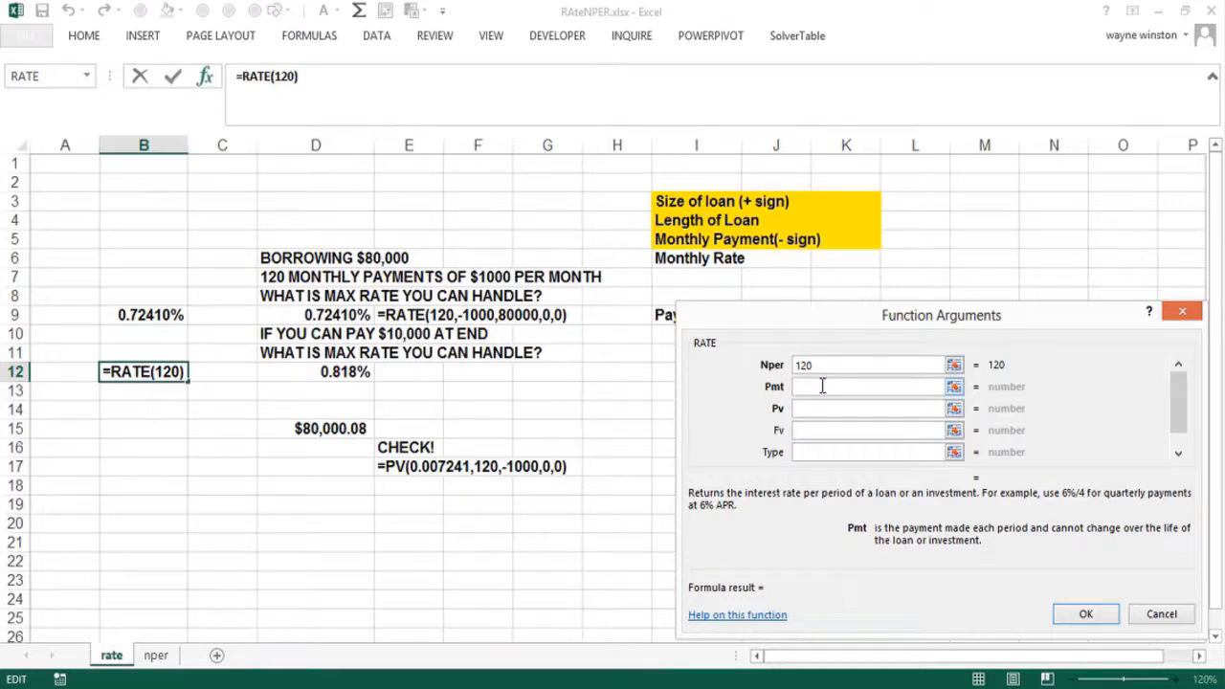
pyautogui.write('-1000')
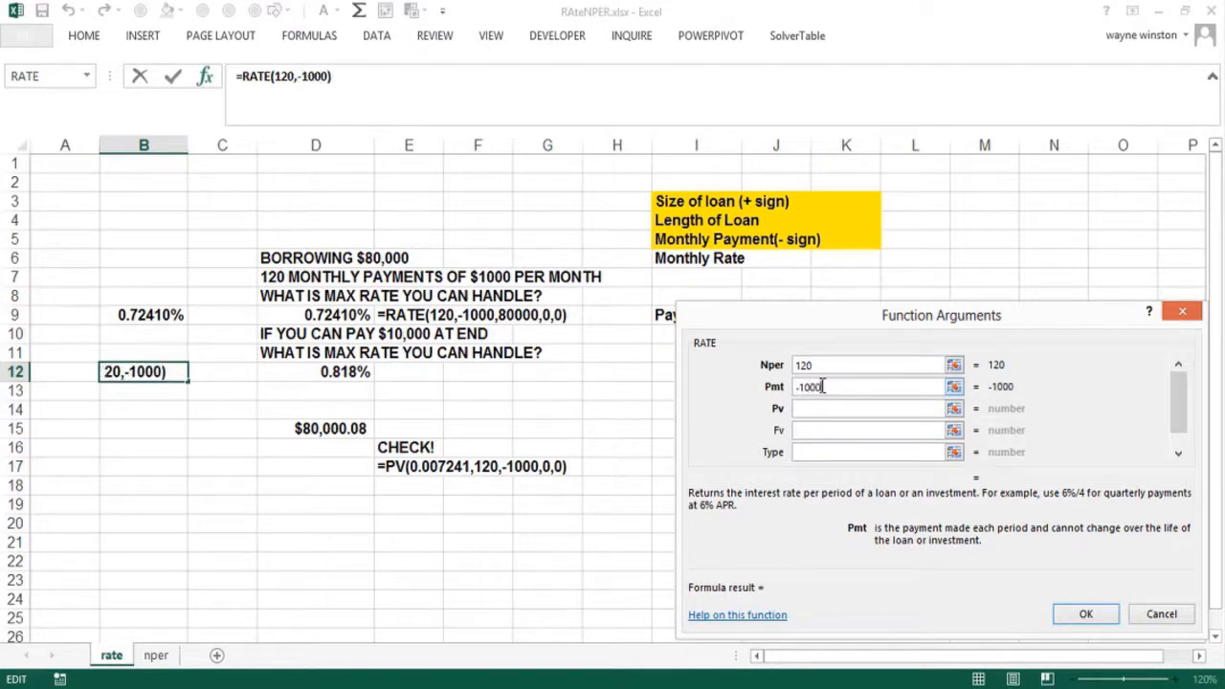
pyautogui.click(825, 409)
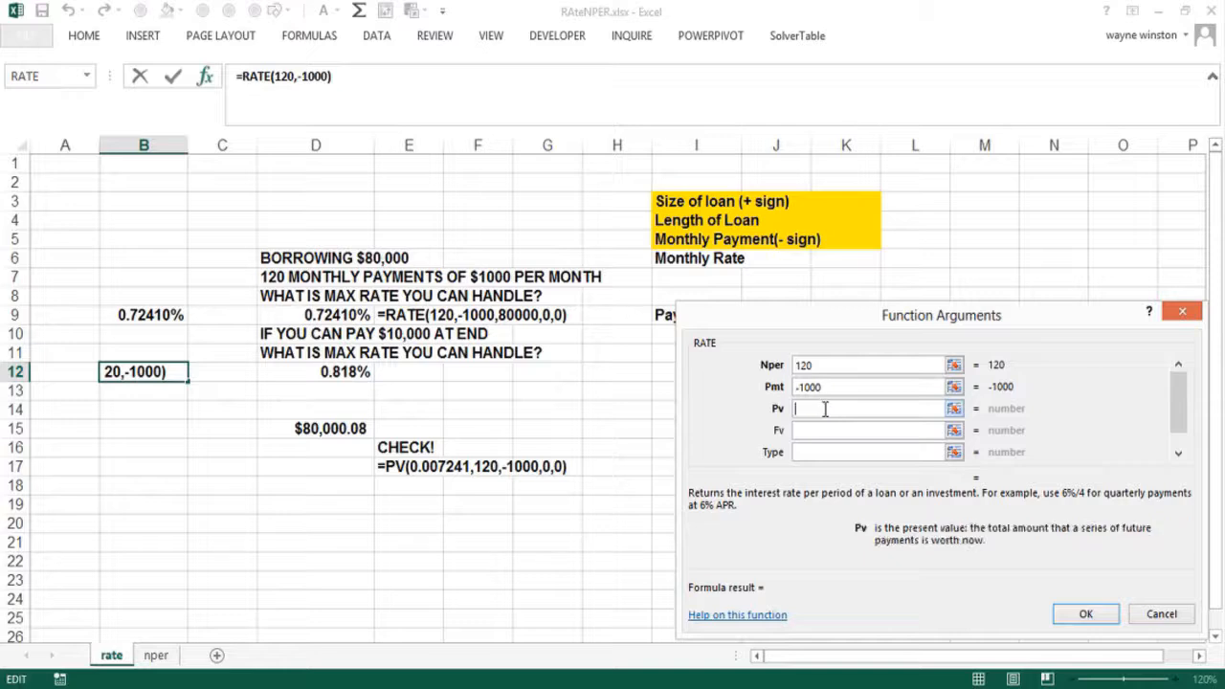
pyautogui.write('80000')
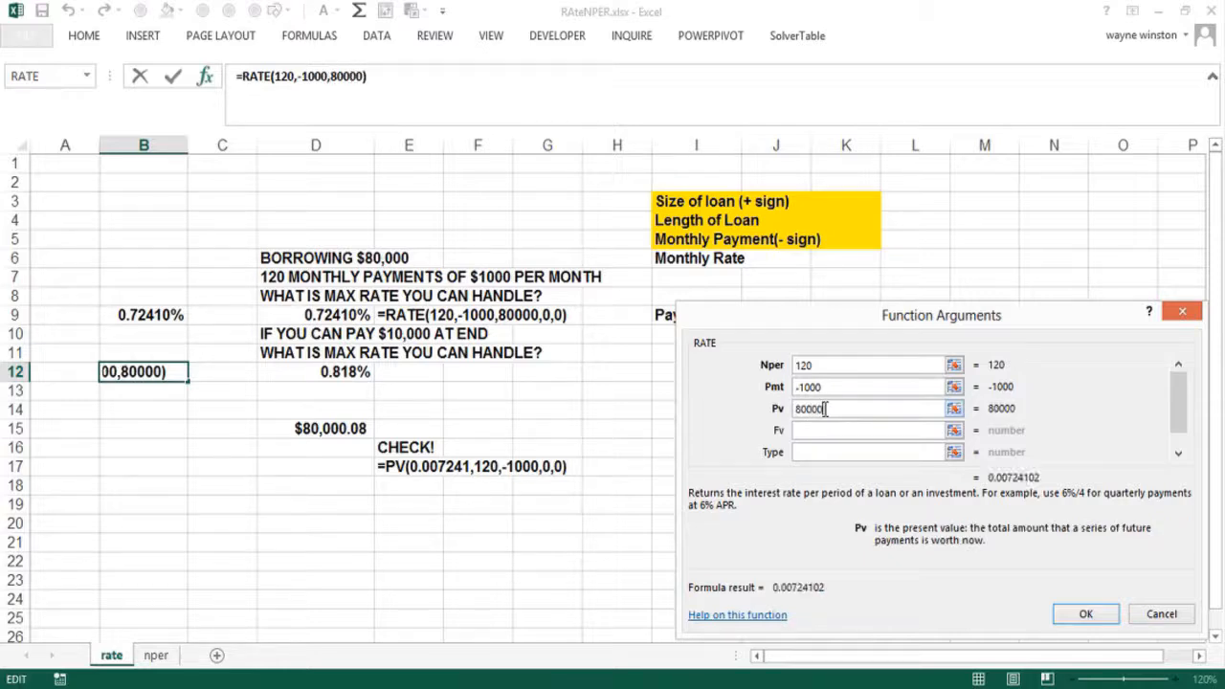
pyautogui.click(819, 429)
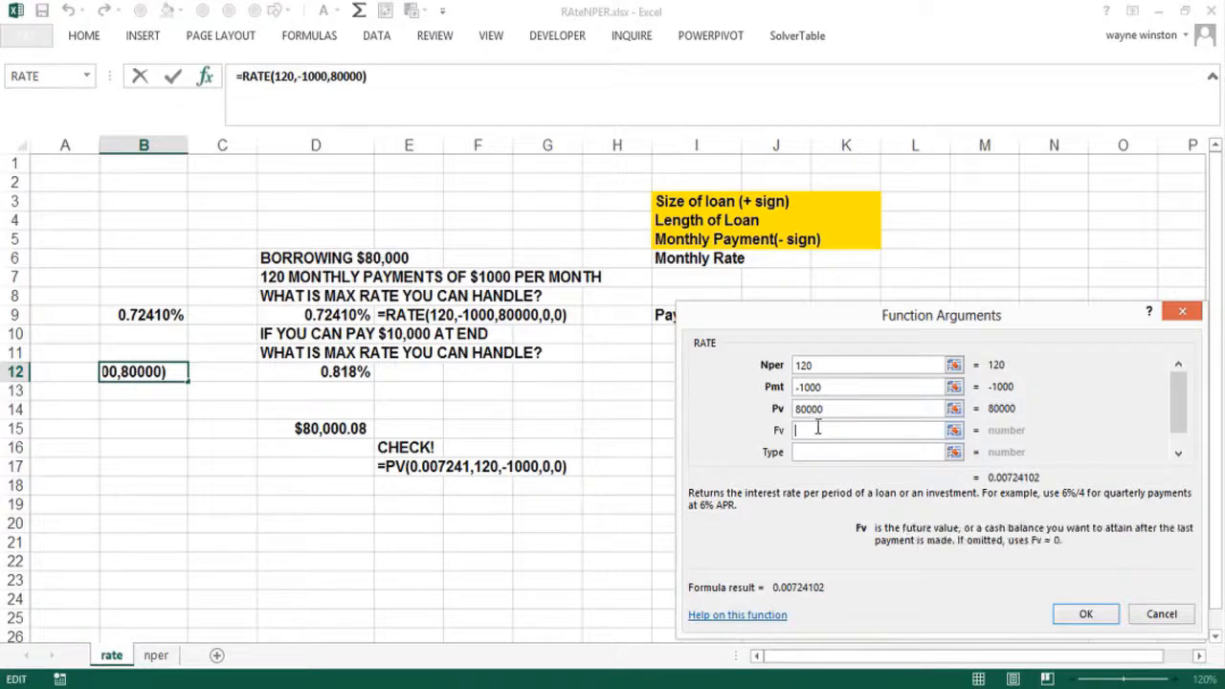
pyautogui.write('-10000')
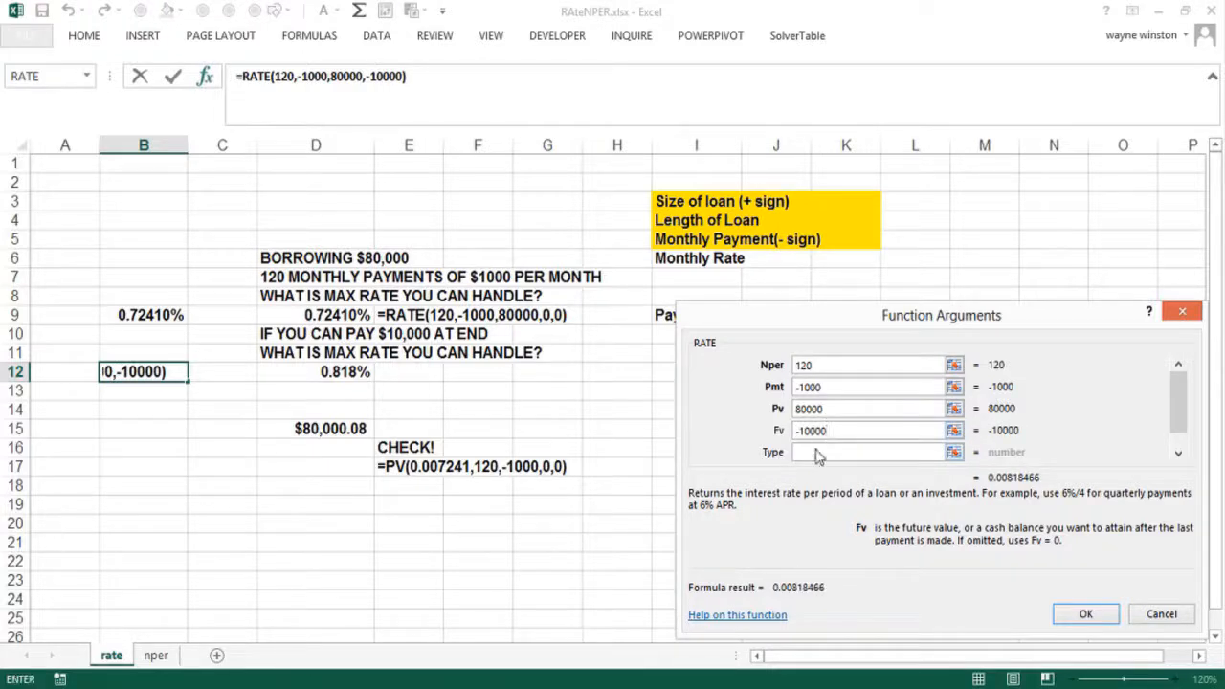
pyautogui.click(818, 453)
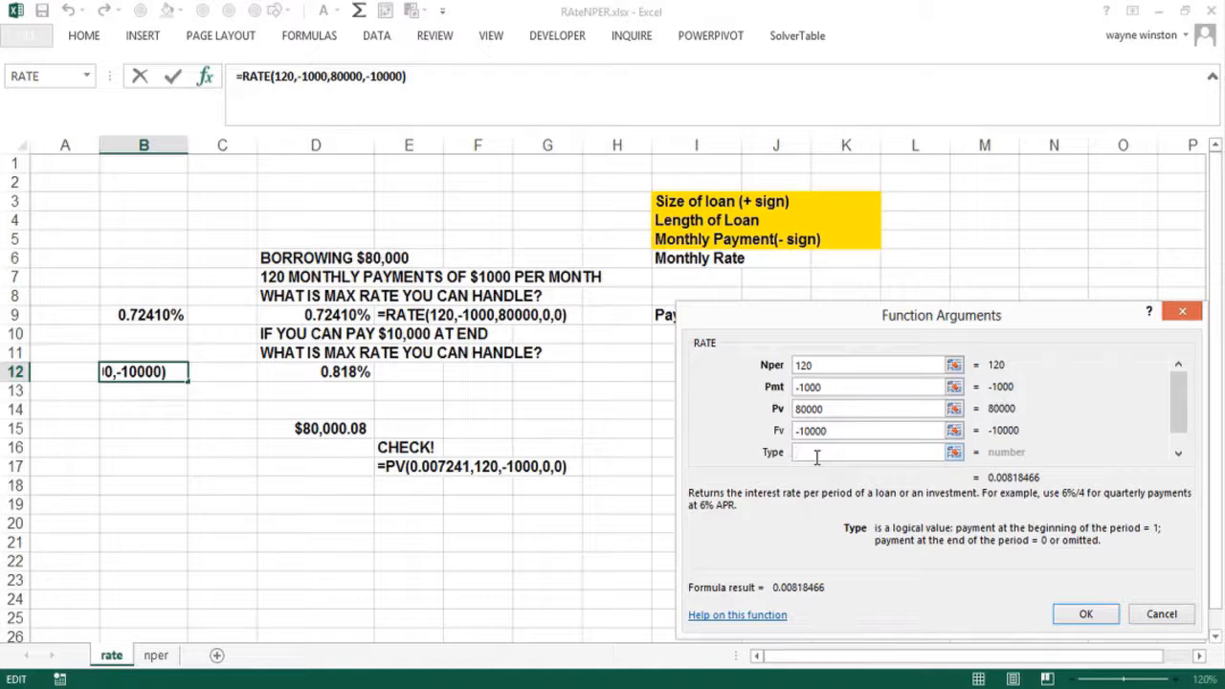
pyautogui.write('0')
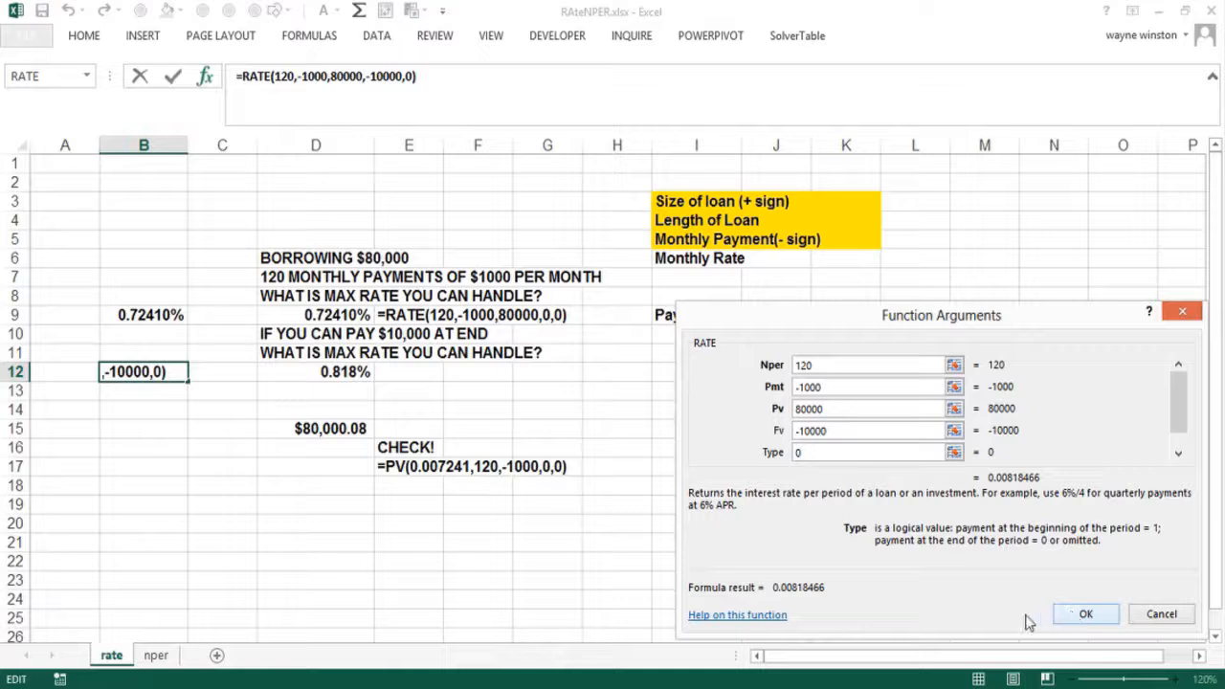
pyautogui.click(1079, 615)
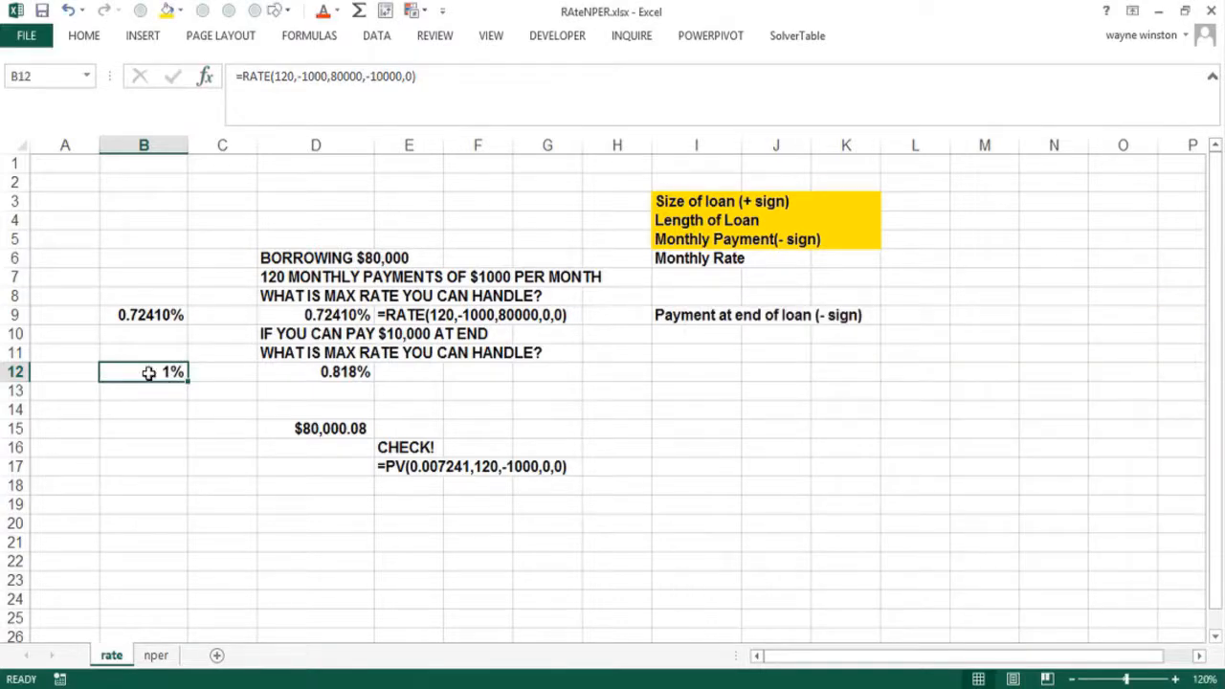
# Step: Copy the percentage format of B9 onto the rate in B12 with Format Painter
pyautogui.click(153, 312)
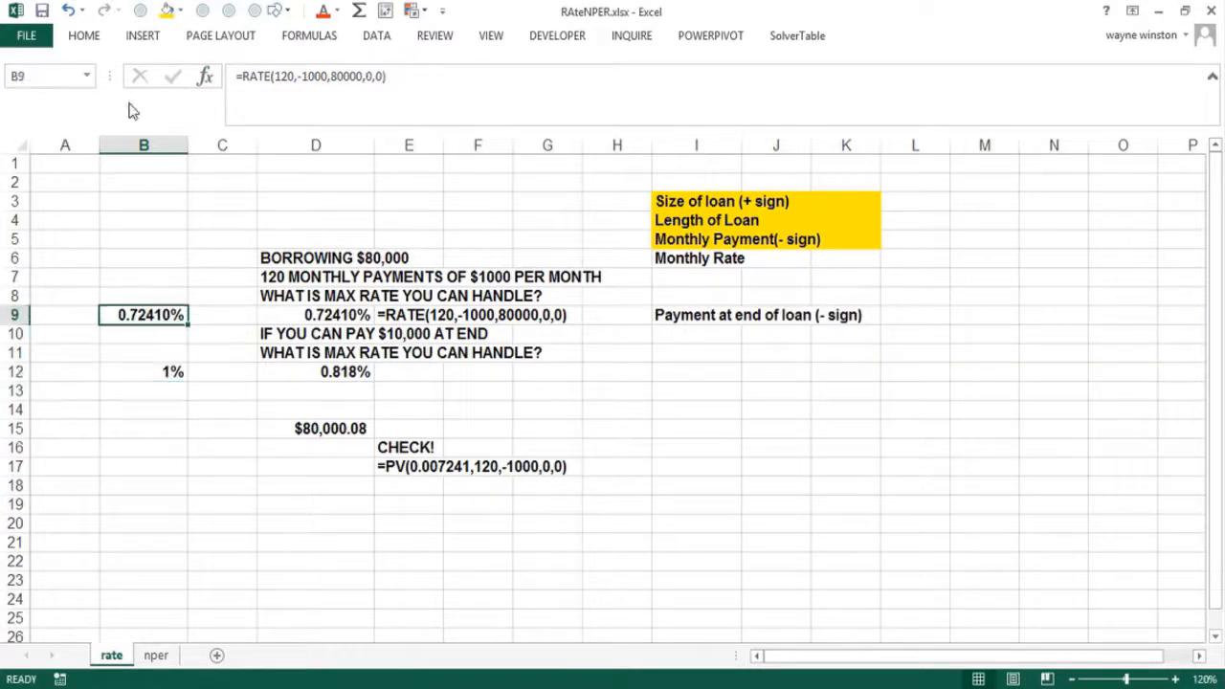
pyautogui.click(92, 36)
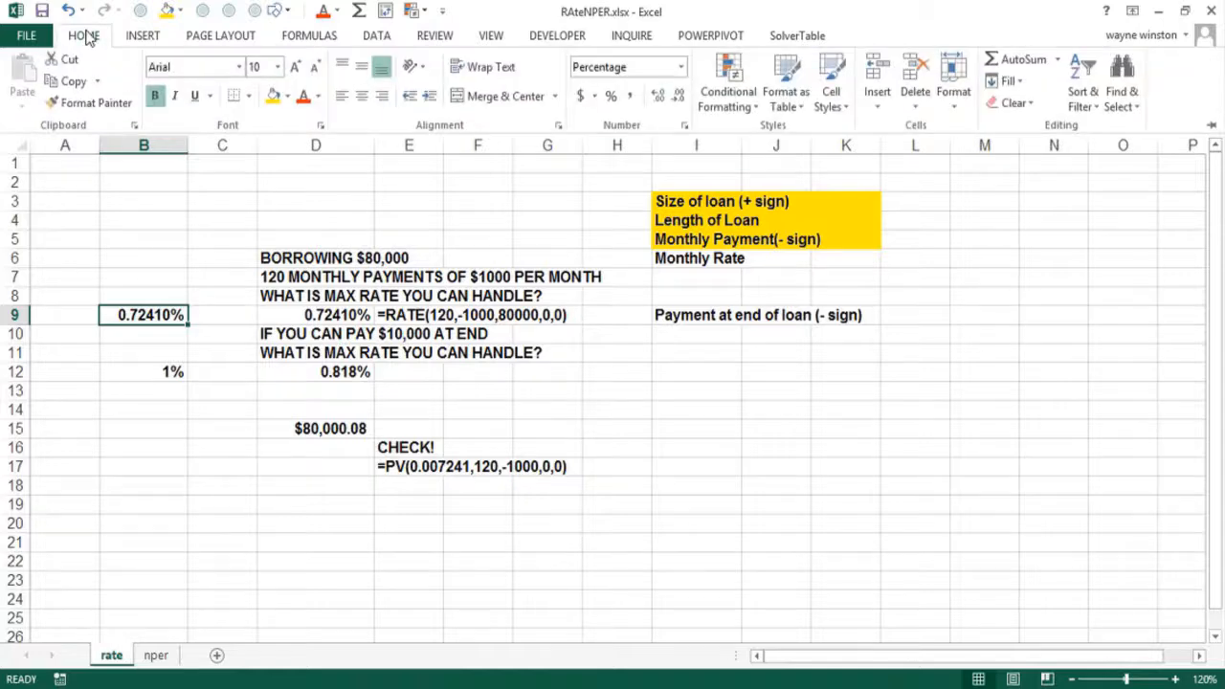
pyautogui.click(119, 108)
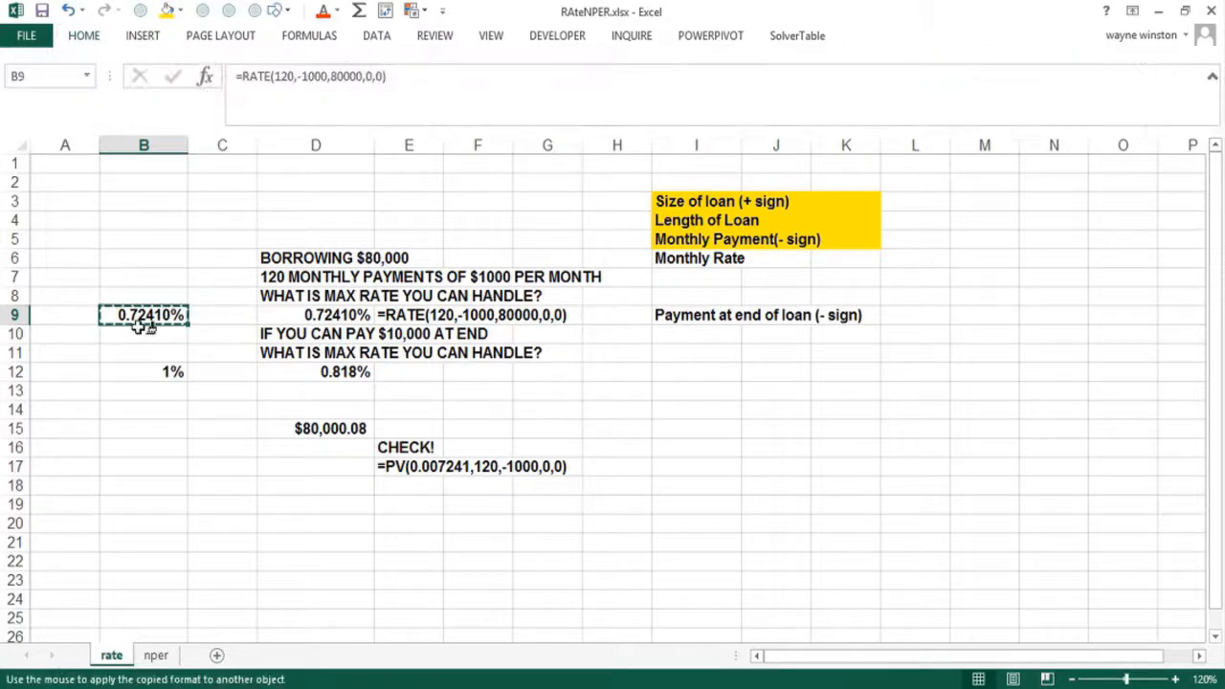
pyautogui.click(143, 369)
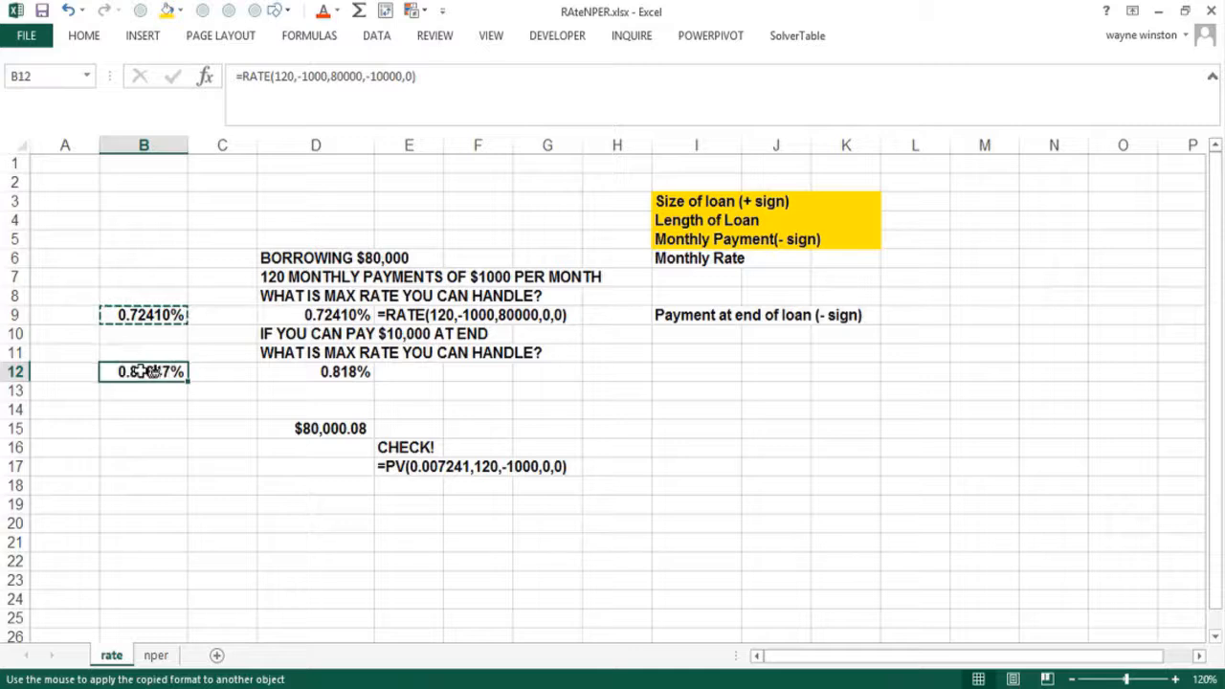
pyautogui.click(168, 464)
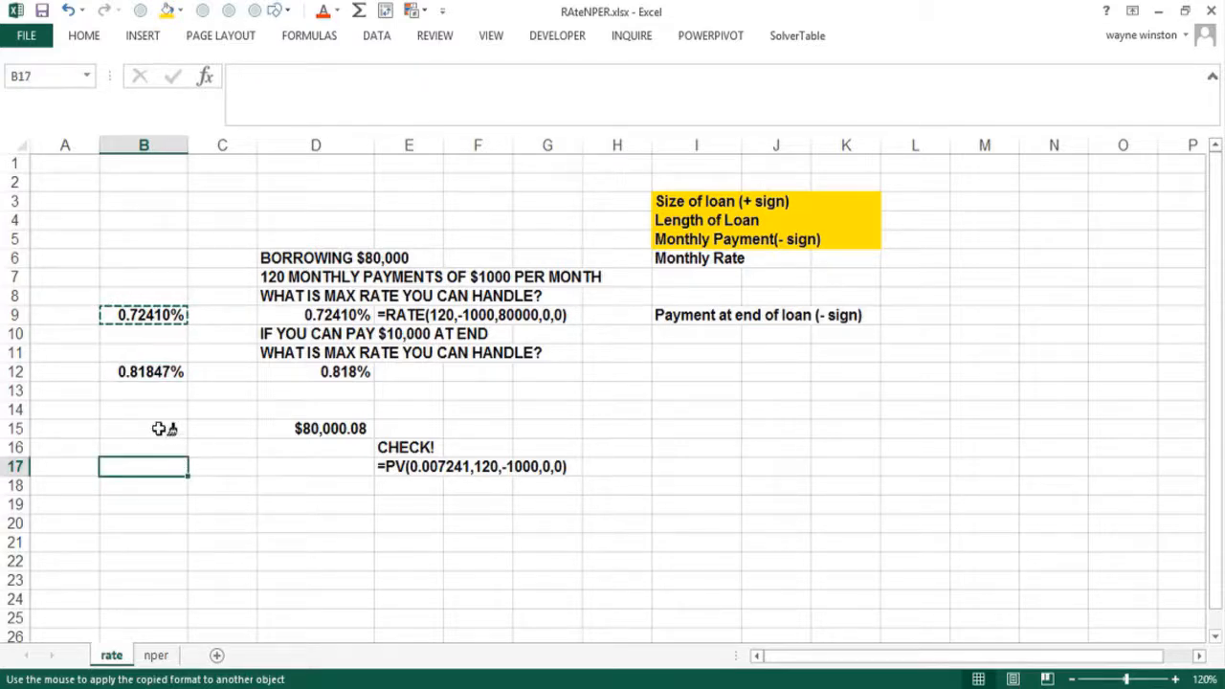
pyautogui.press('Escape')
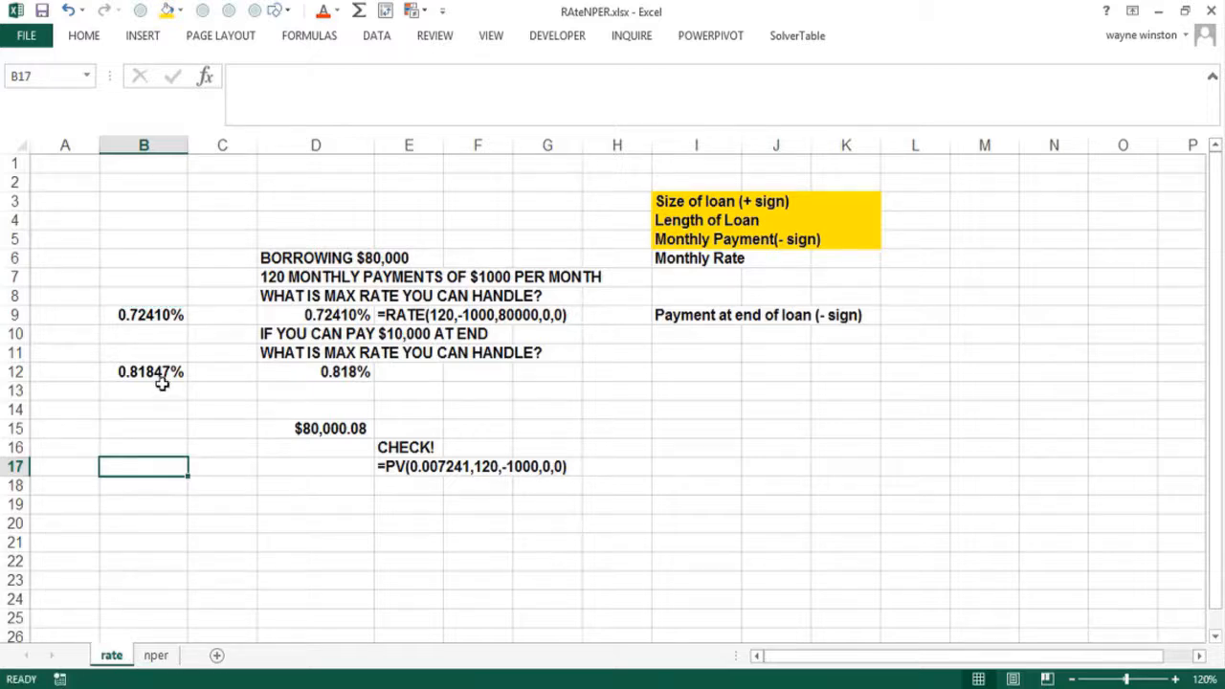
# Step: Inspect the RATE formula in D9 and the PV check formula in D15
pyautogui.click(405, 466)
pyautogui.click(411, 501)
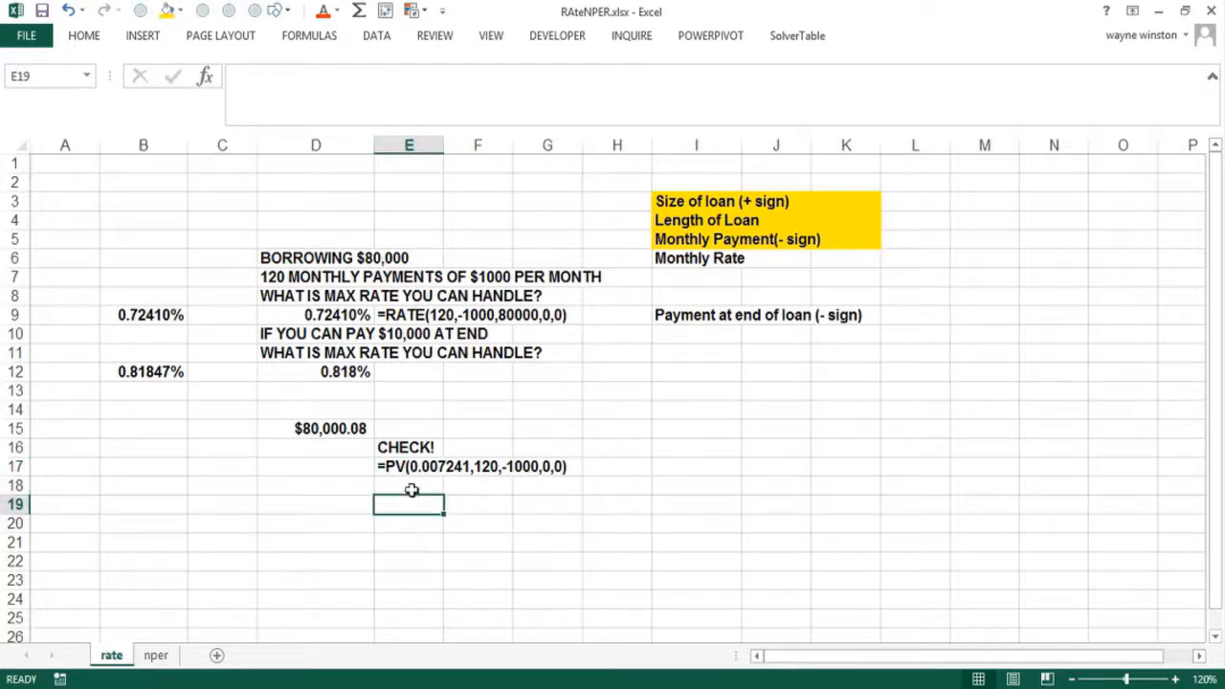
pyautogui.click(328, 315)
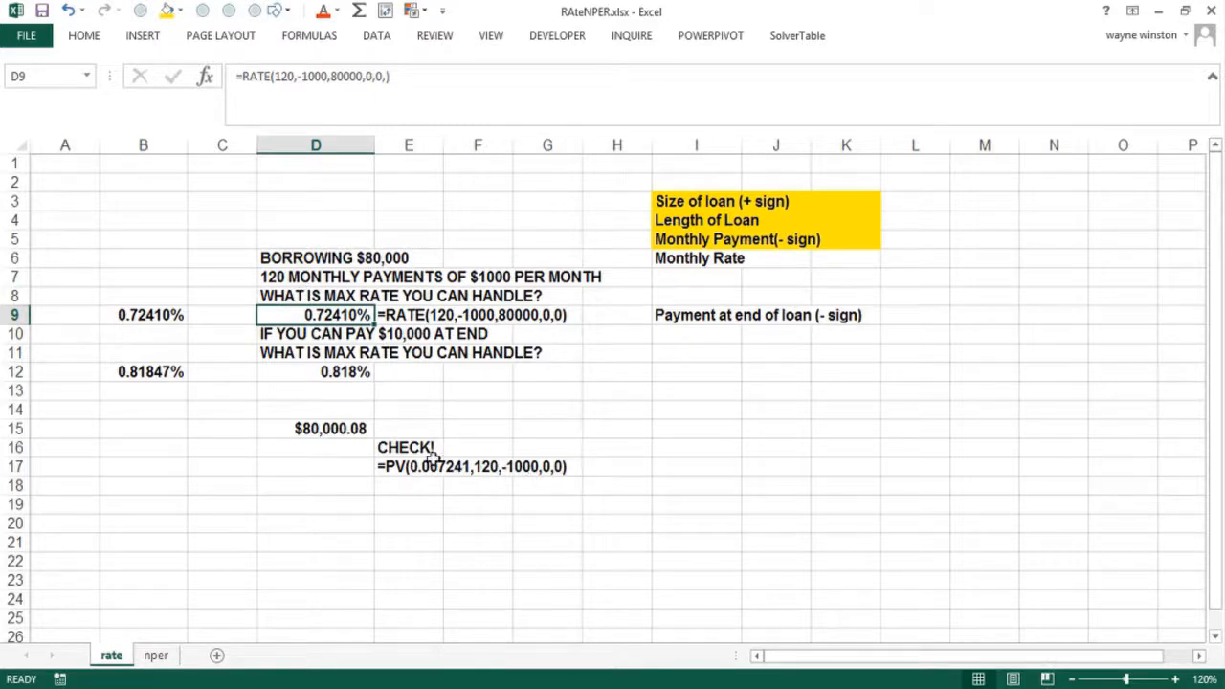
pyautogui.click(358, 438)
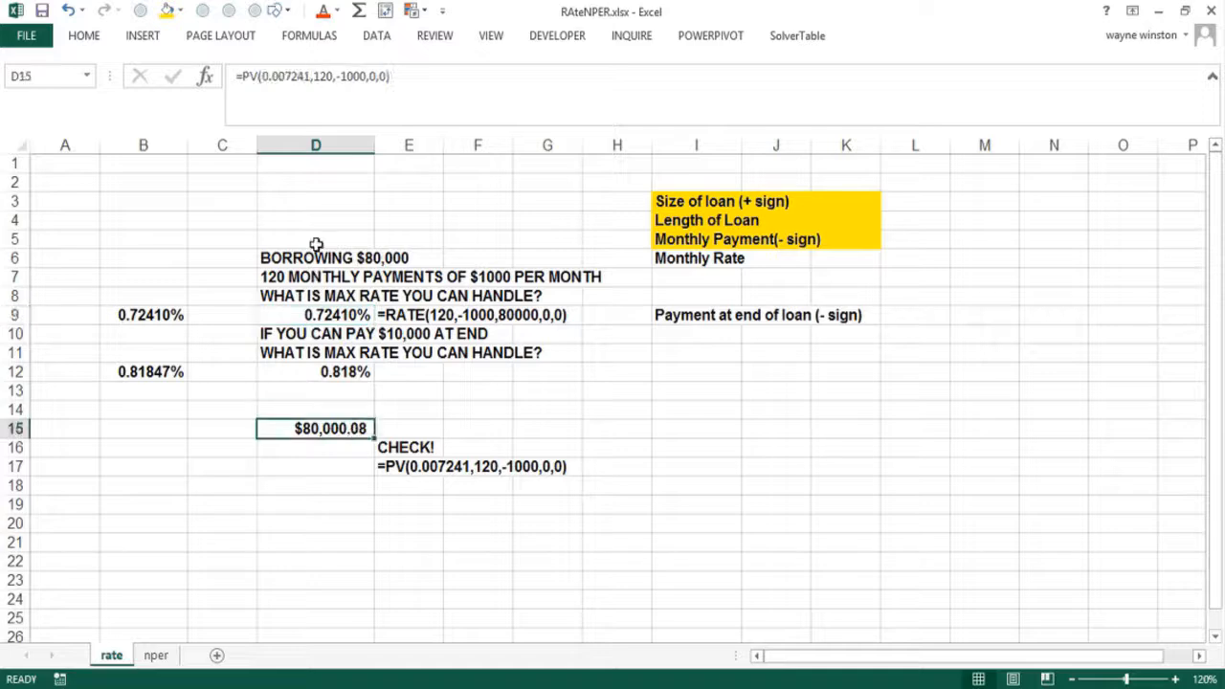
# Step: On the nper sheet, highlight the Length of Loan label in G8:H8 with a gold fill
pyautogui.click(154, 658)
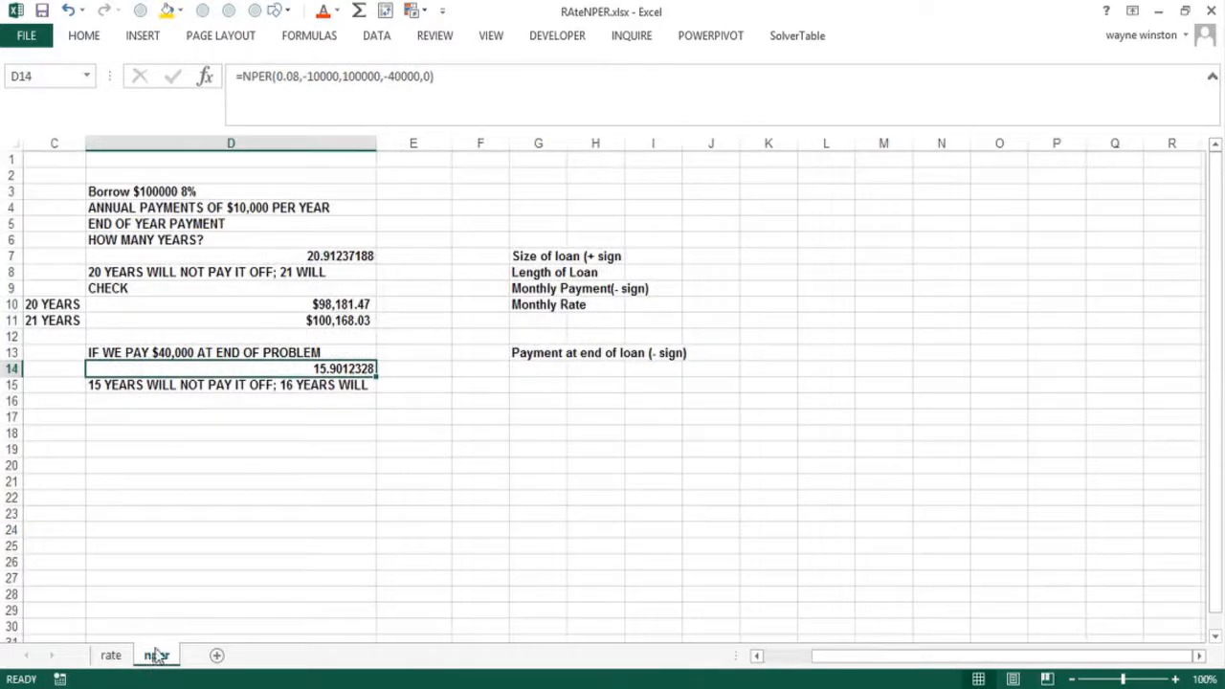
pyautogui.click(13, 144)
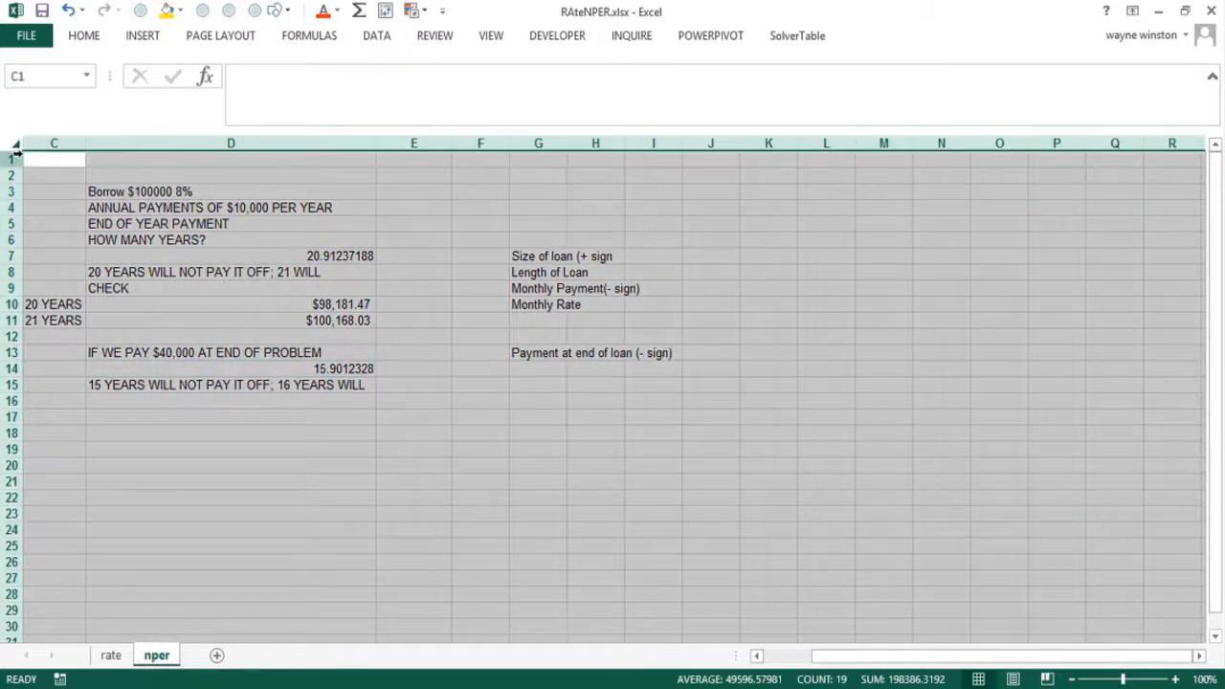
pyautogui.moveTo(602, 387); pyautogui.dragTo(653, 386)
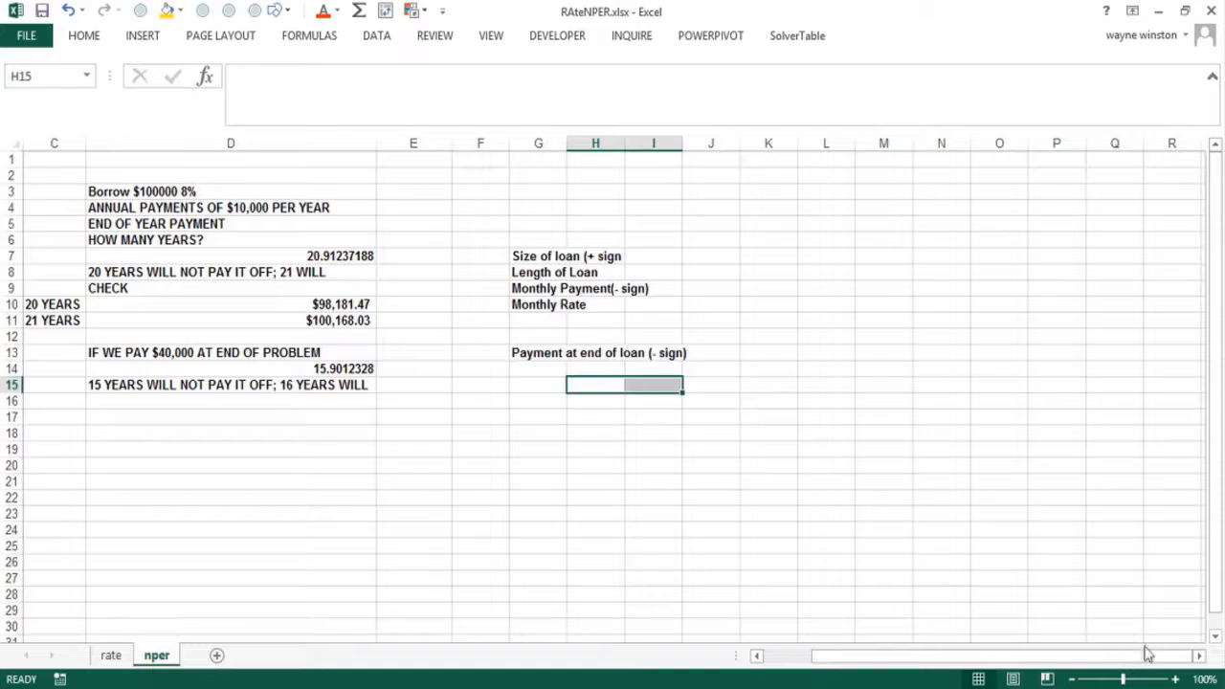
pyautogui.click(1176, 678)
pyautogui.click(1175, 679)
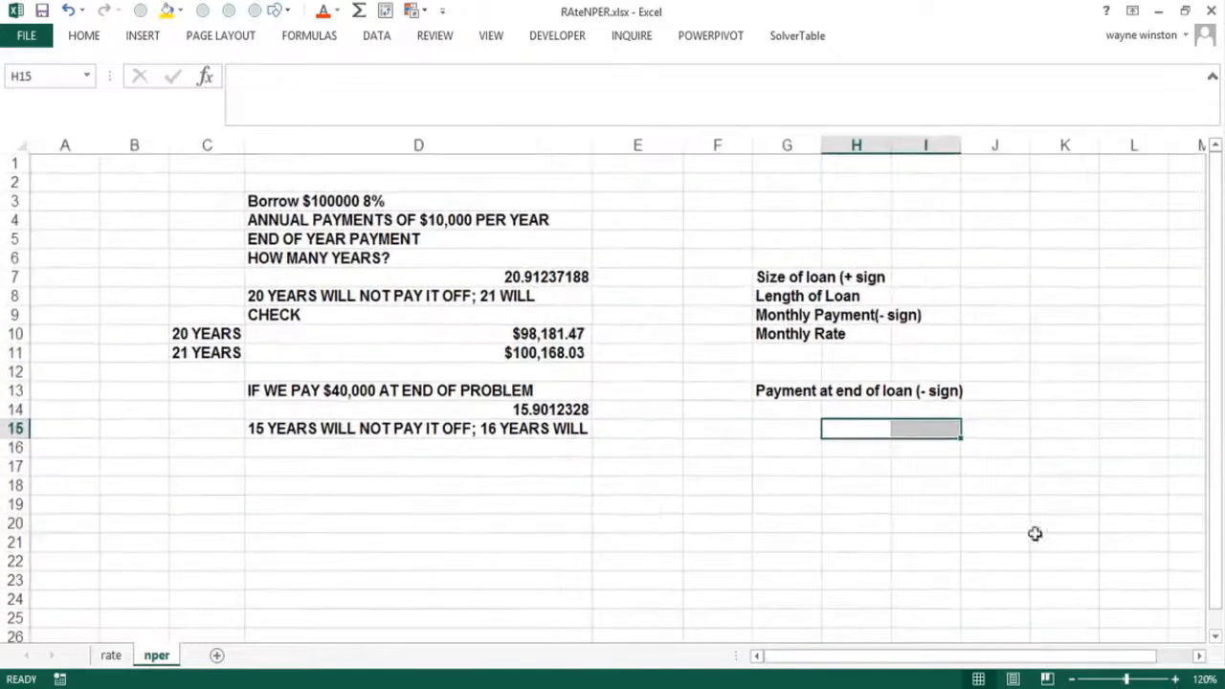
pyautogui.moveTo(791, 299); pyautogui.dragTo(839, 297)
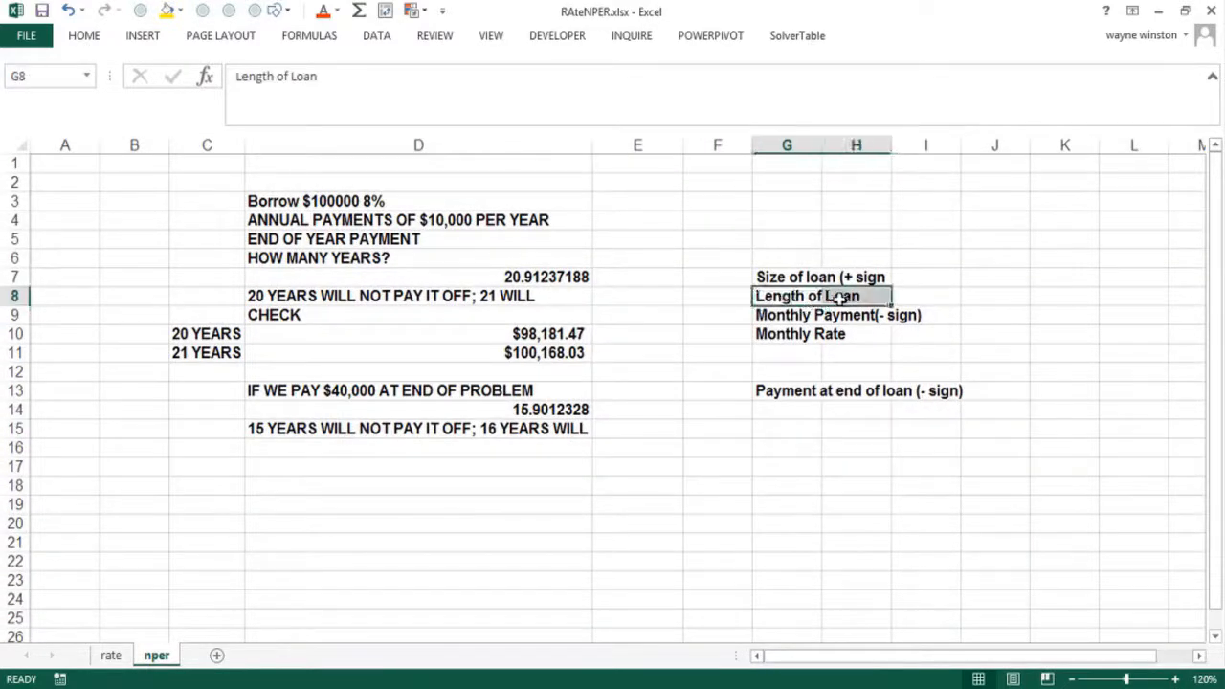
pyautogui.click(166, 10)
# Step: Change the font colour of the Monthly Payment, Monthly Rate and Size of loan labels to red
pyautogui.moveTo(766, 314); pyautogui.dragTo(838, 324)
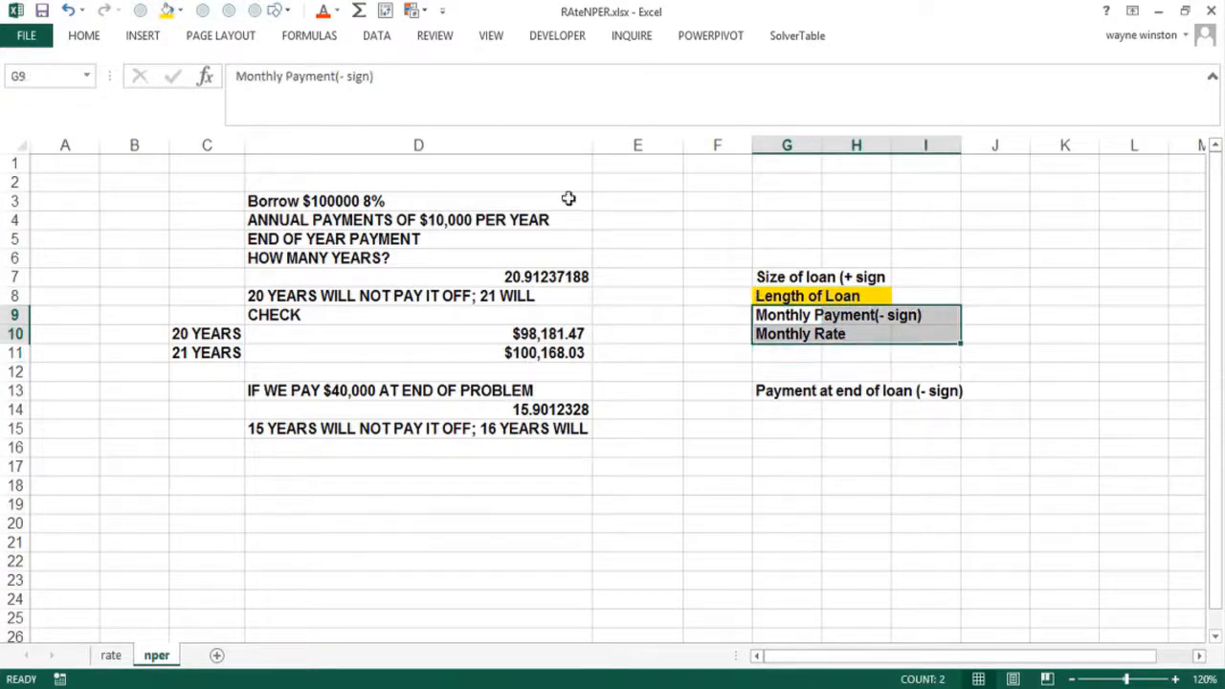
pyautogui.click(322, 12)
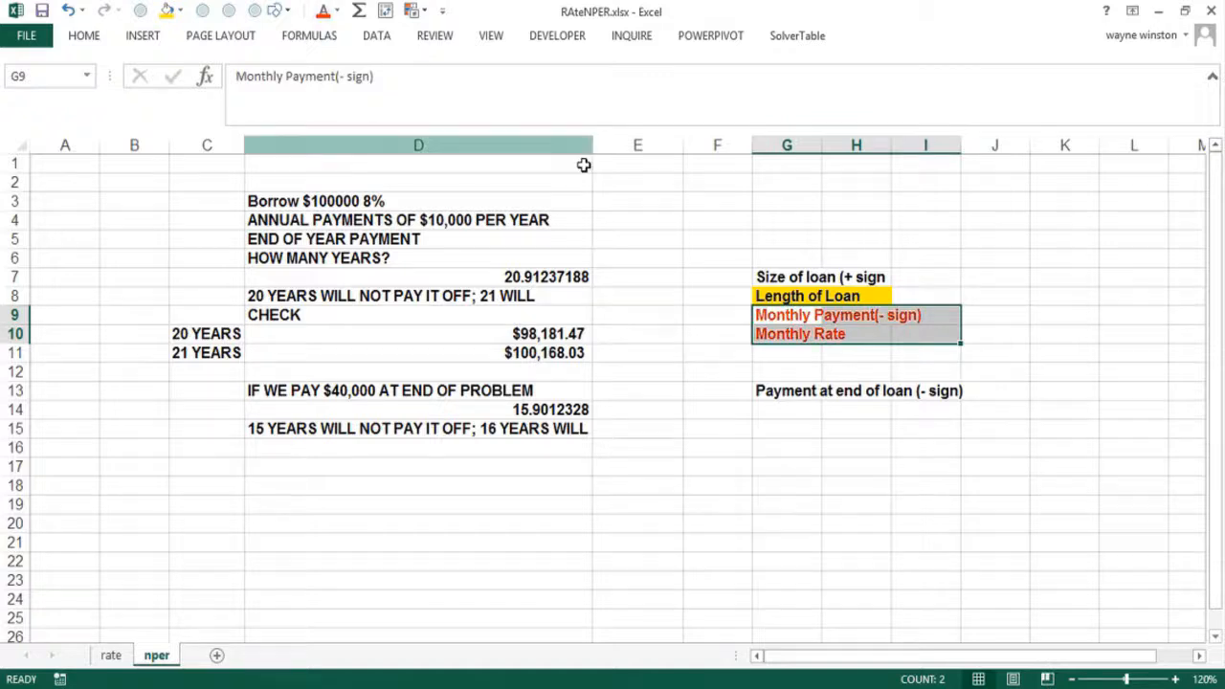
pyautogui.click(777, 274)
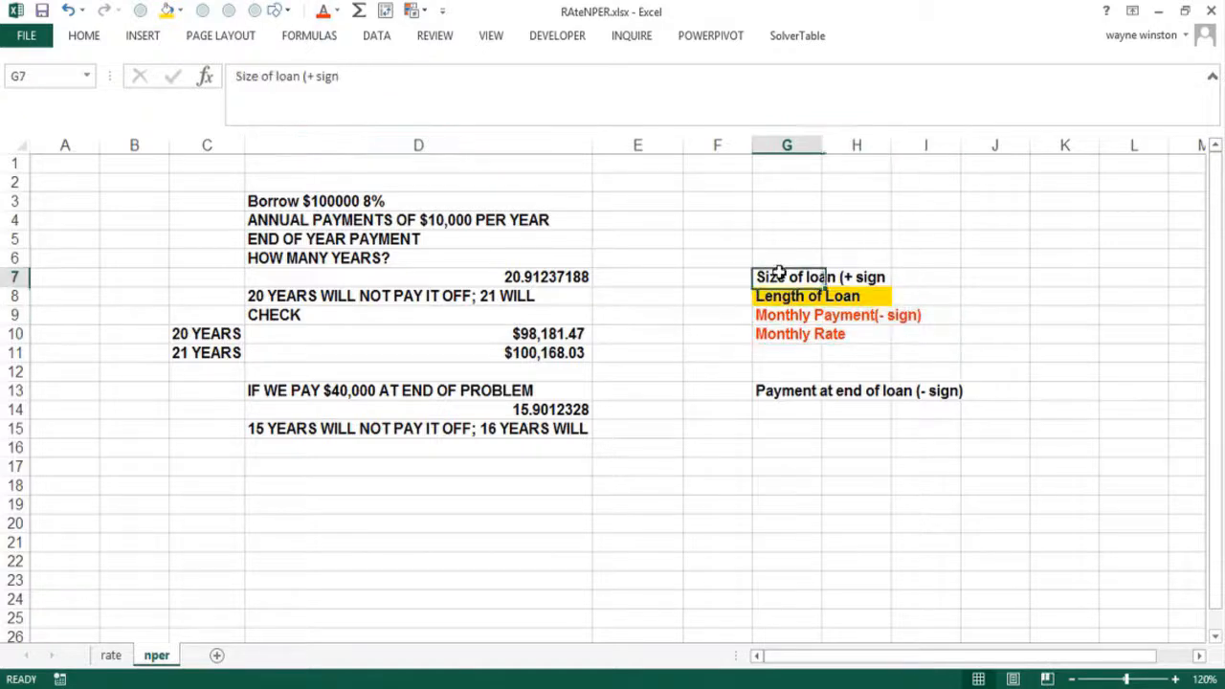
pyautogui.click(323, 12)
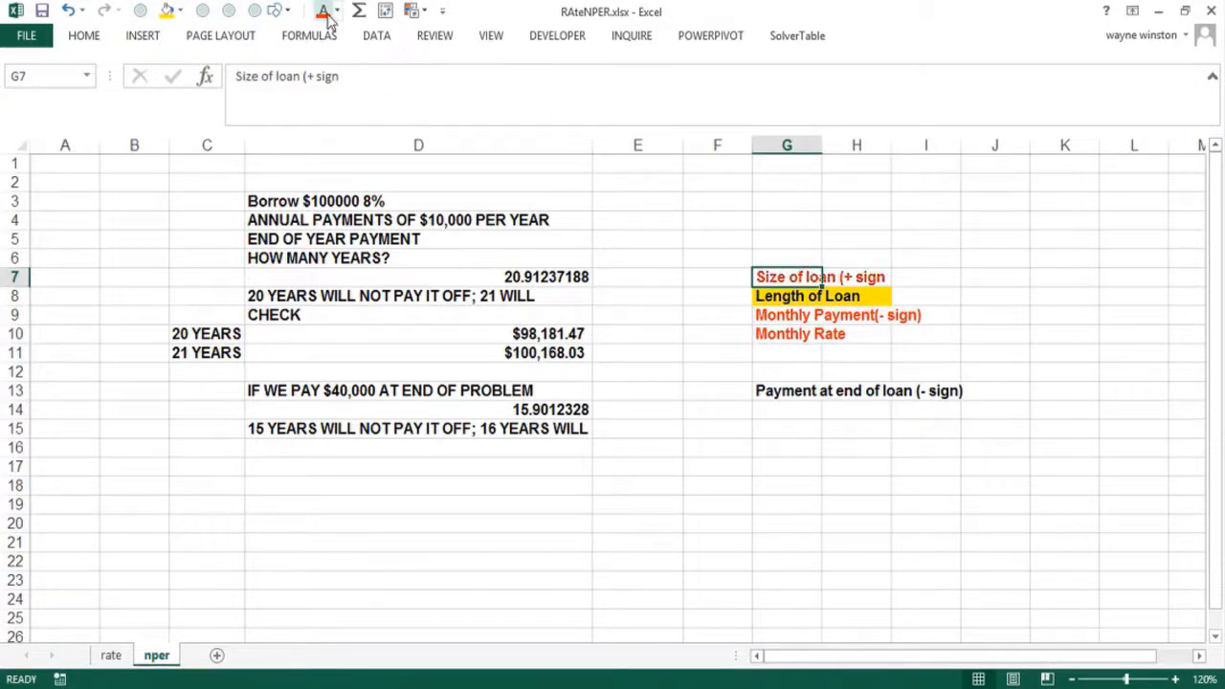
pyautogui.click(405, 341)
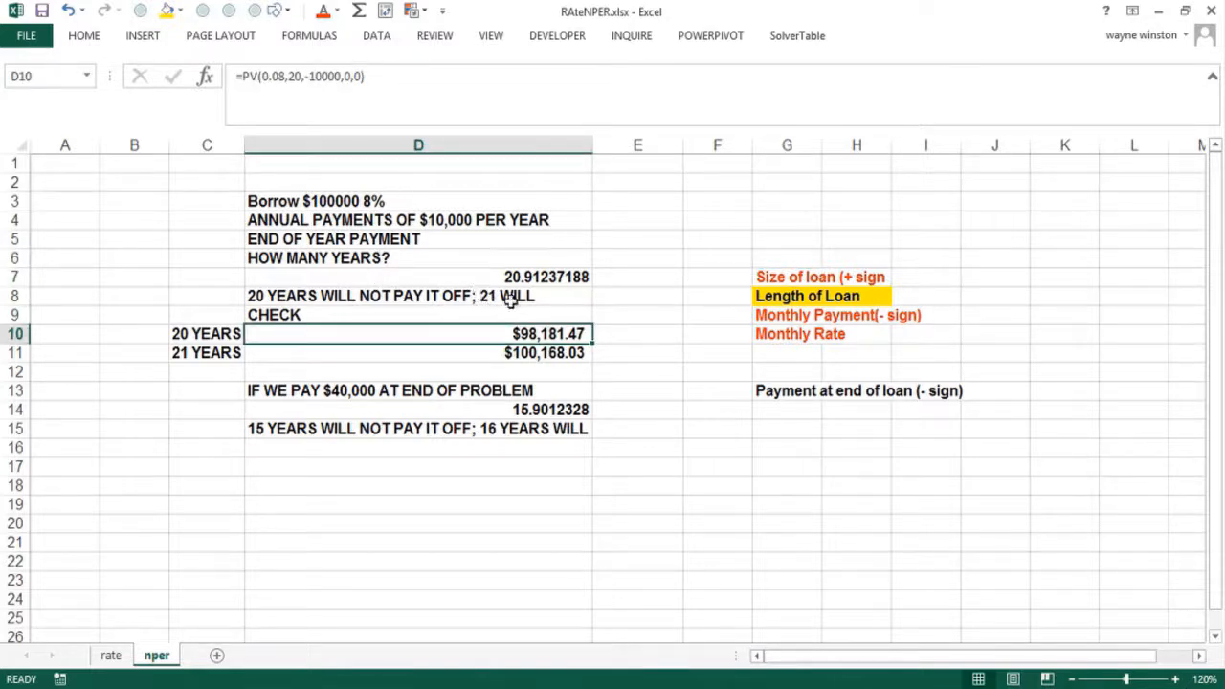
pyautogui.click(778, 334)
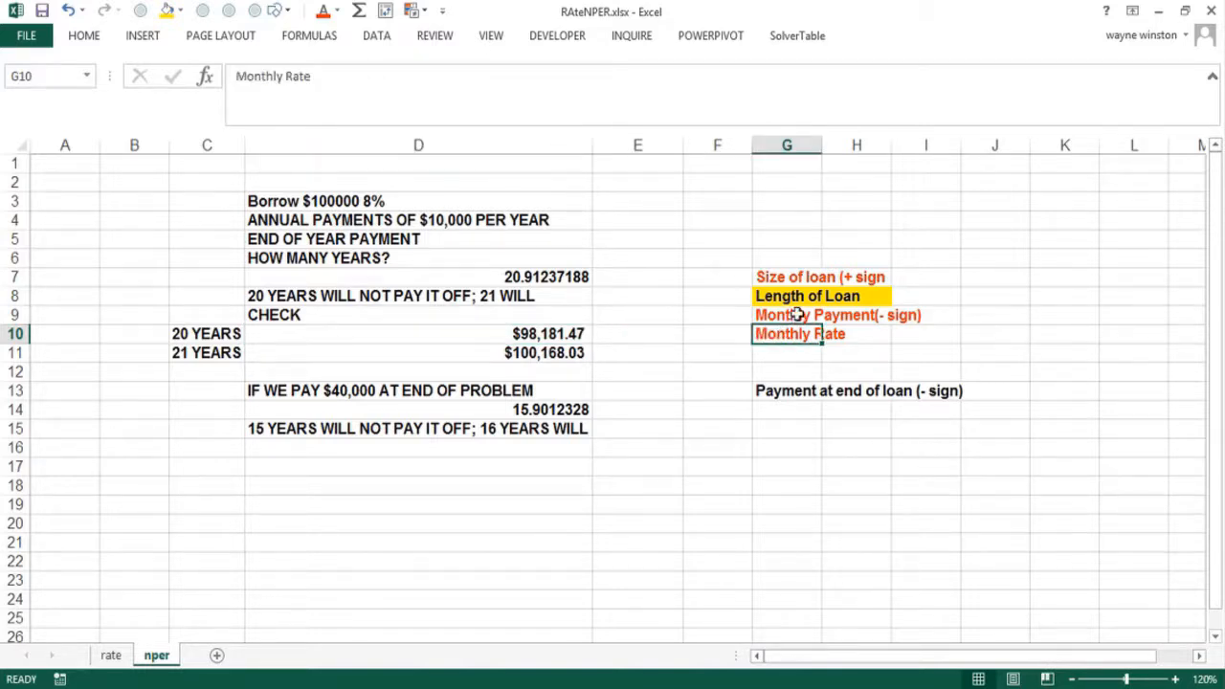
pyautogui.click(798, 316)
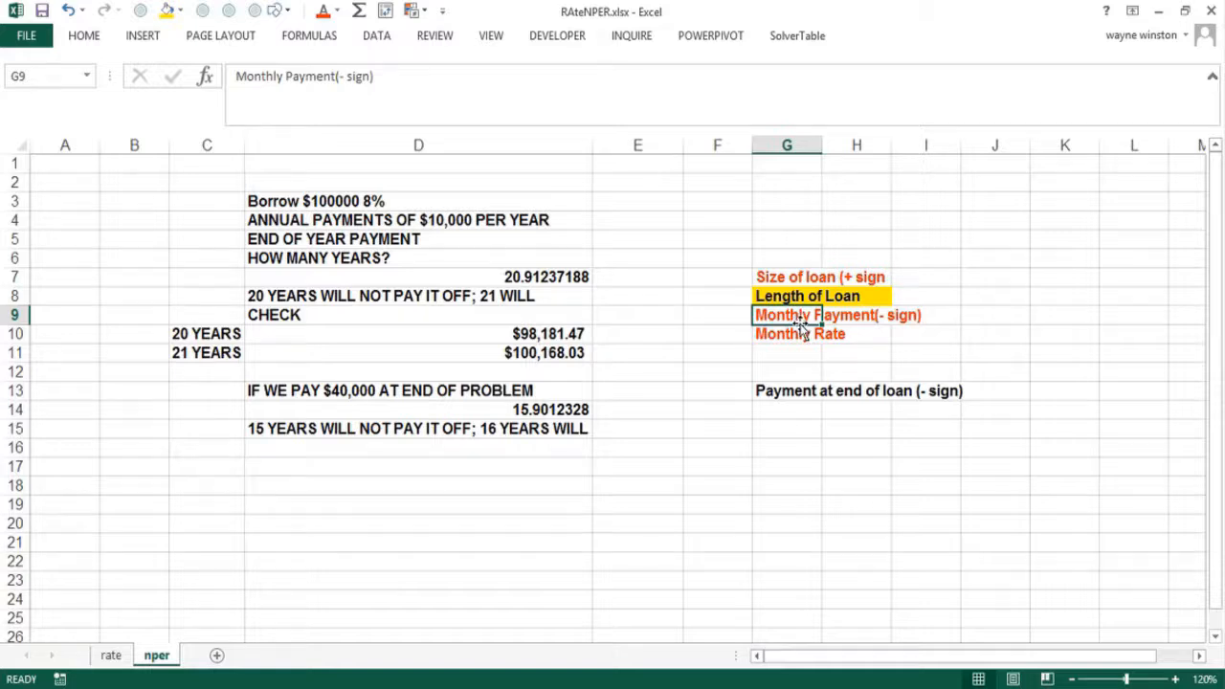
# Step: Add the missing closing parenthesis to the Size of loan label in G7
pyautogui.click(801, 278)
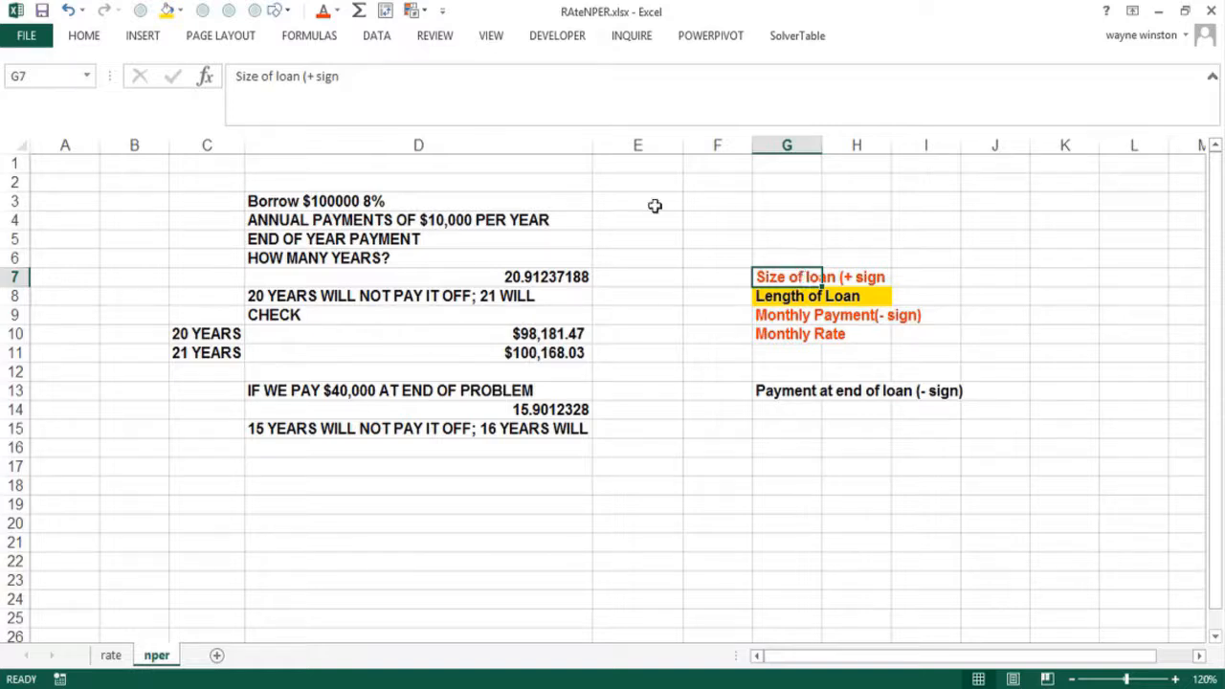
pyautogui.click(354, 80)
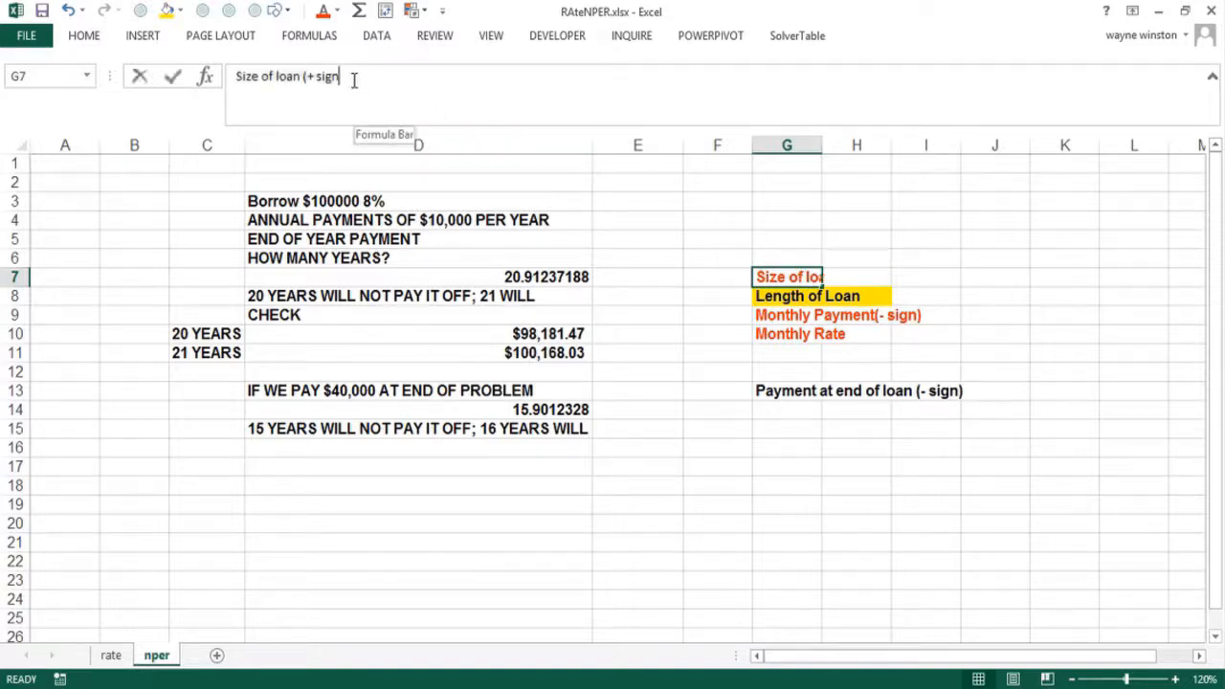
pyautogui.write(')')
pyautogui.press('Return')
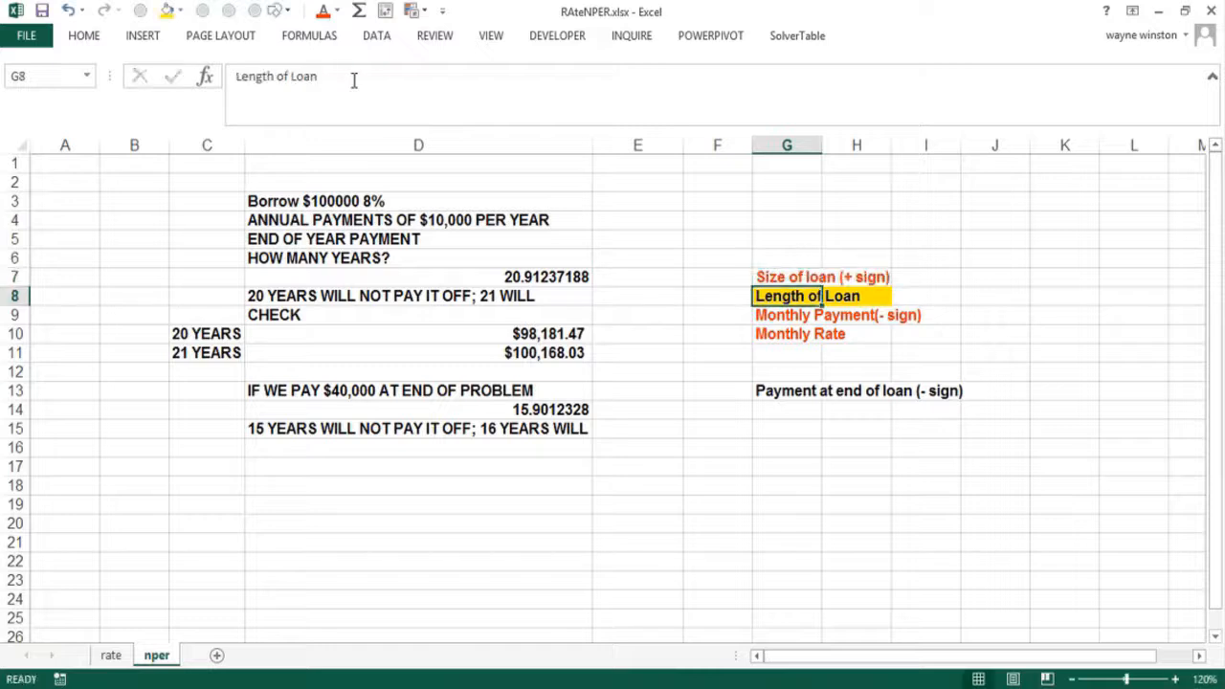
pyautogui.click(664, 377)
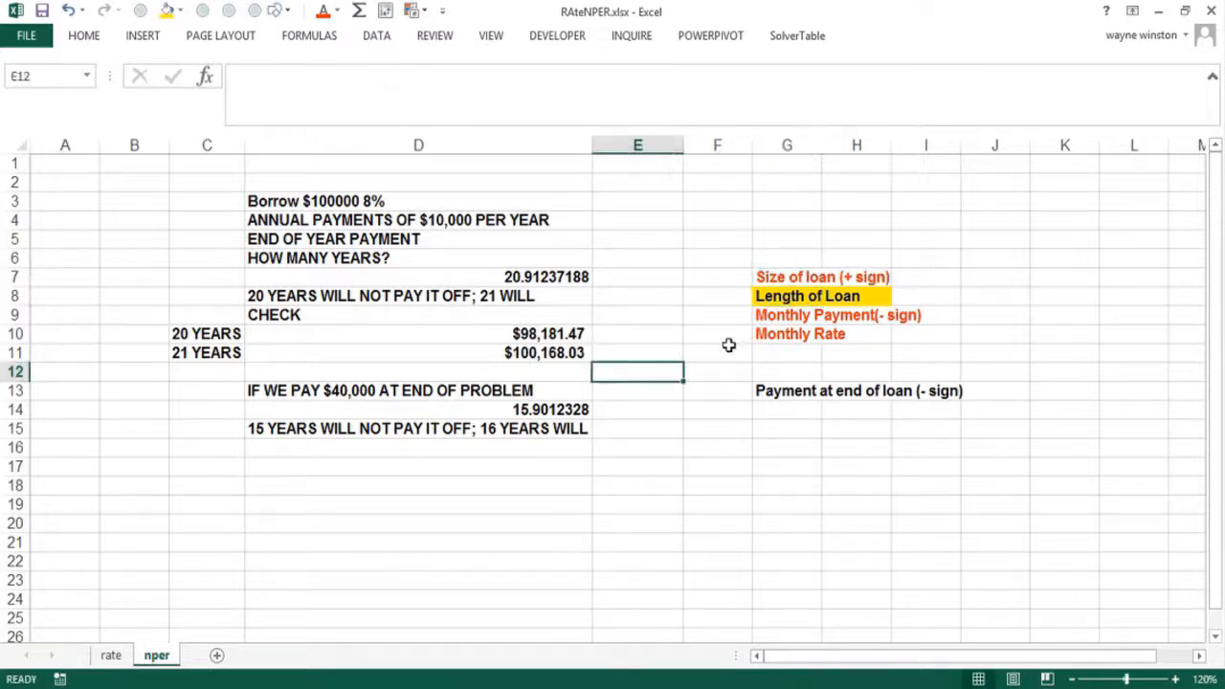
# Step: Review the Monthly Payment and Payment at end of loan labels, and inspect the NPER formula in D7
pyautogui.click(794, 316)
pyautogui.click(798, 391)
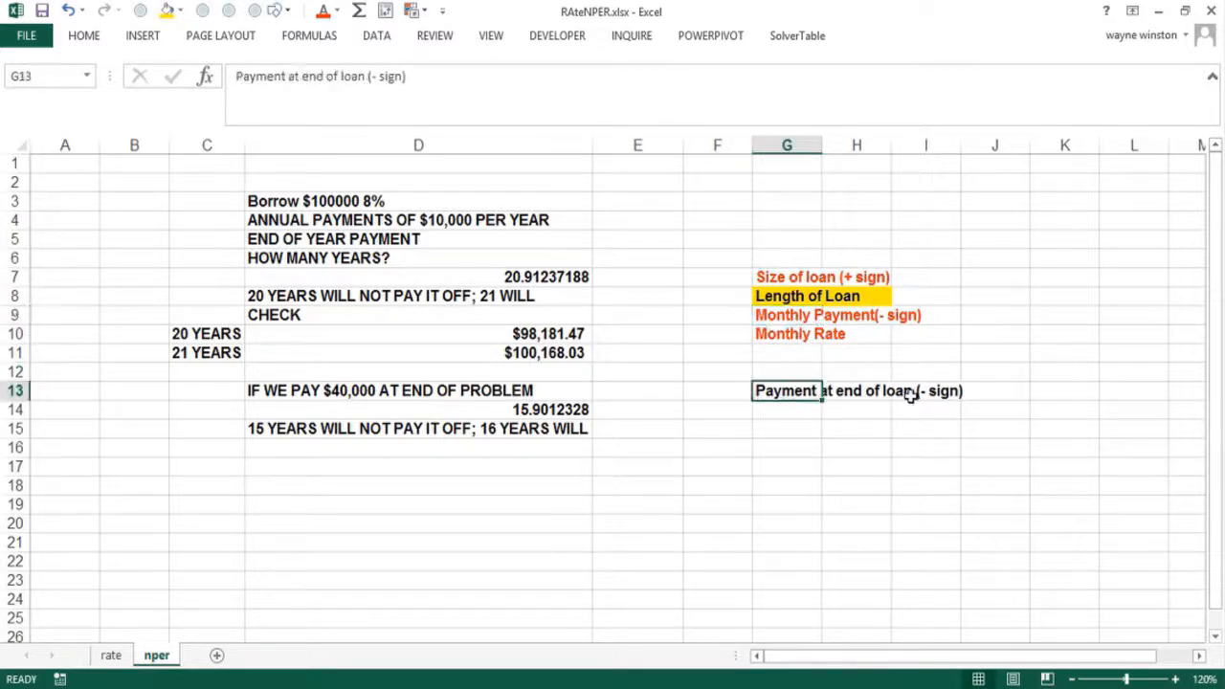
pyautogui.click(917, 393)
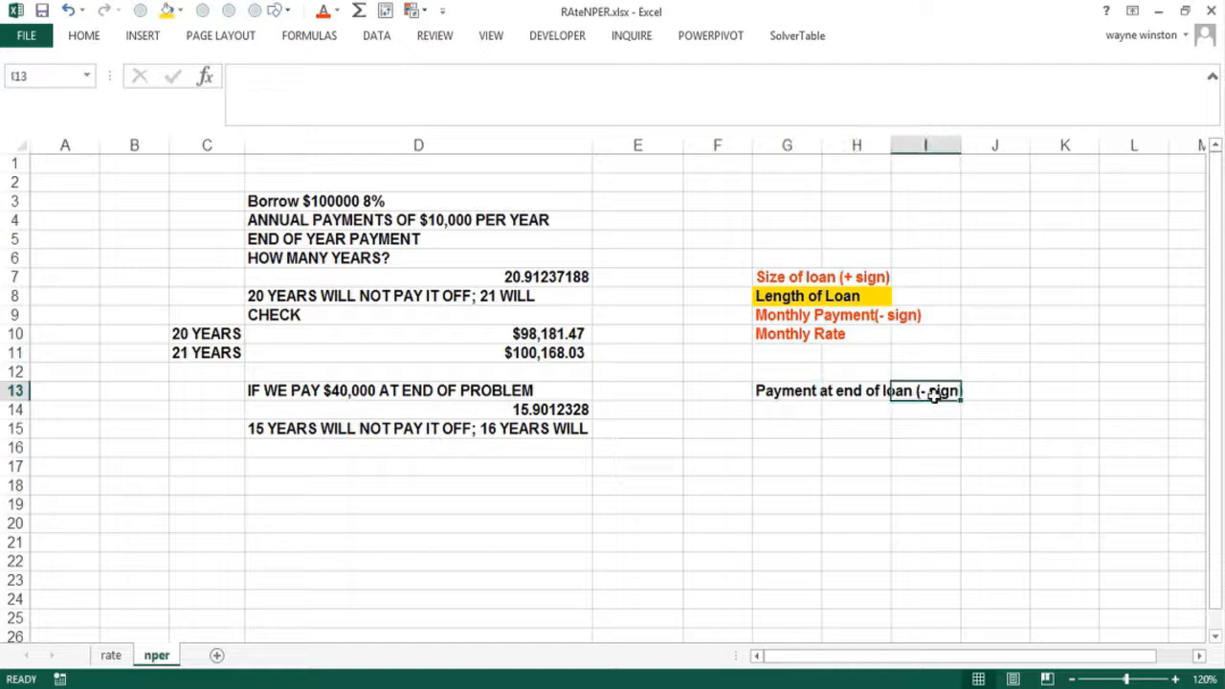
pyautogui.click(438, 271)
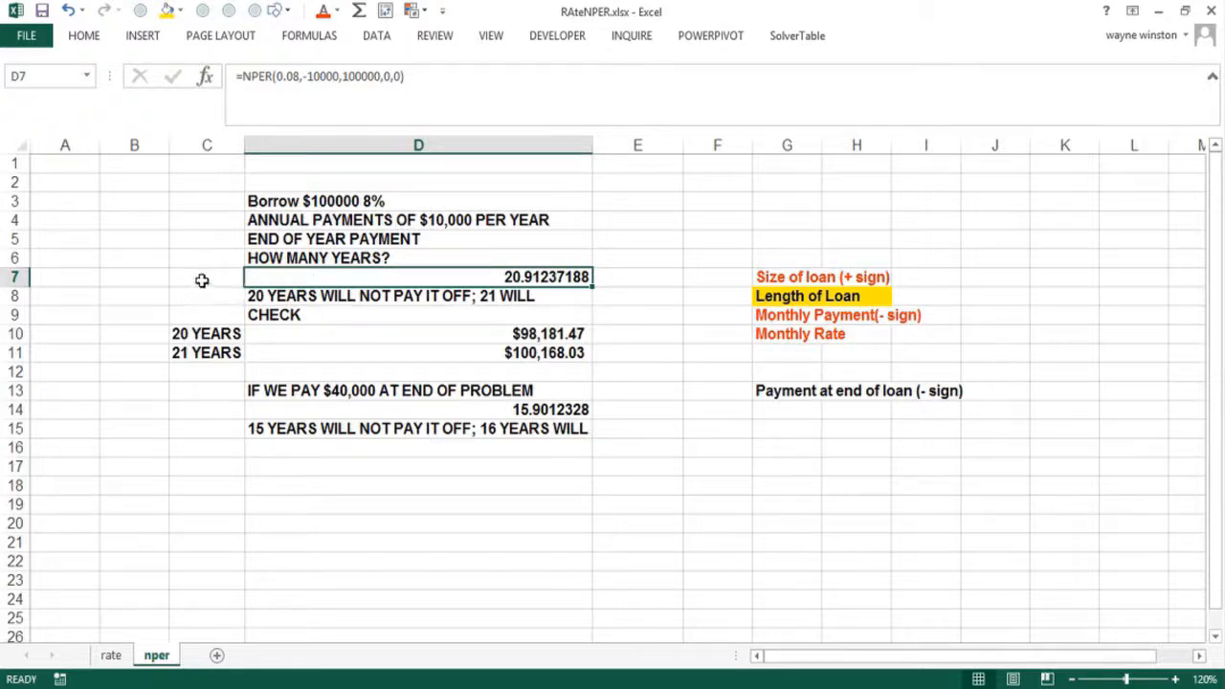
# Step: Insert the NPER function into B7, choosing it from the full list of functions
pyautogui.click(150, 277)
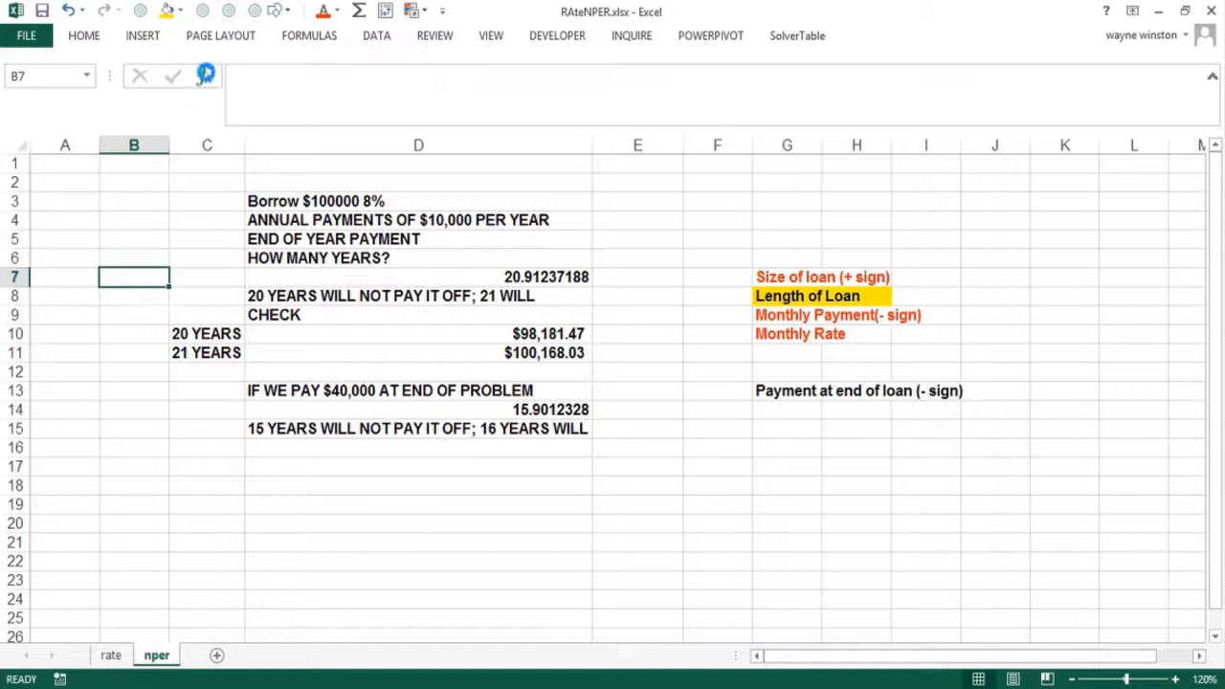
pyautogui.click(240, 81)
pyautogui.write('=')
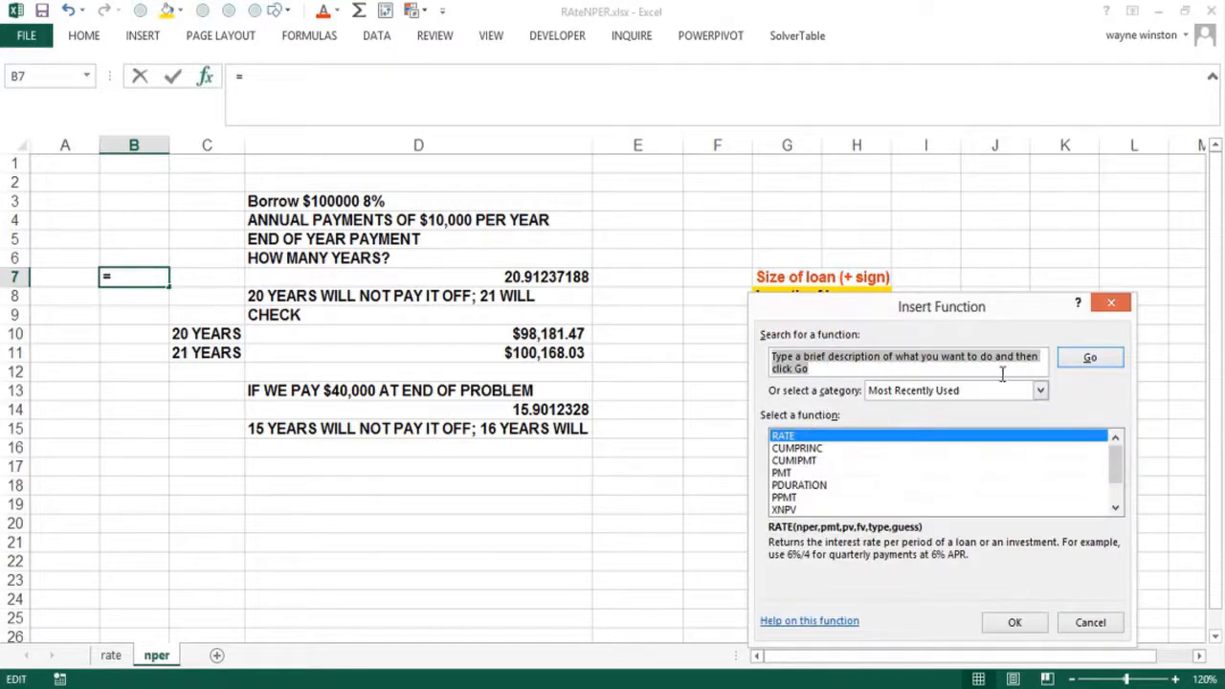
pyautogui.click(1040, 392)
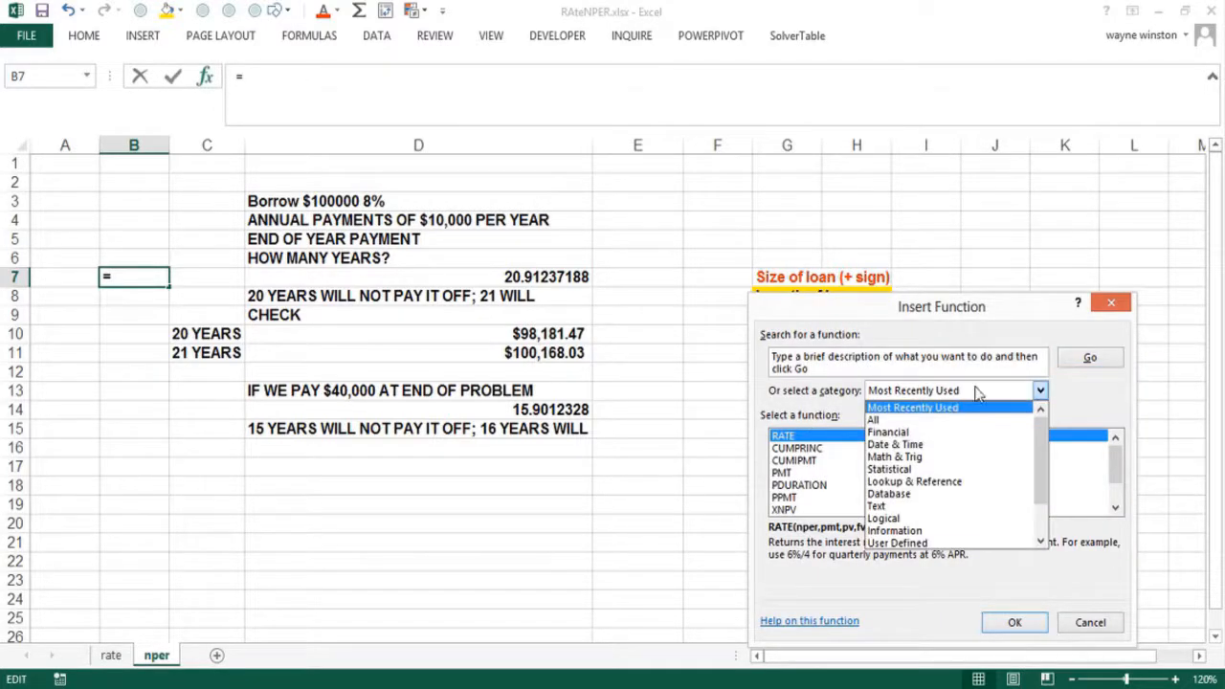
pyautogui.click(924, 422)
pyautogui.click(787, 486)
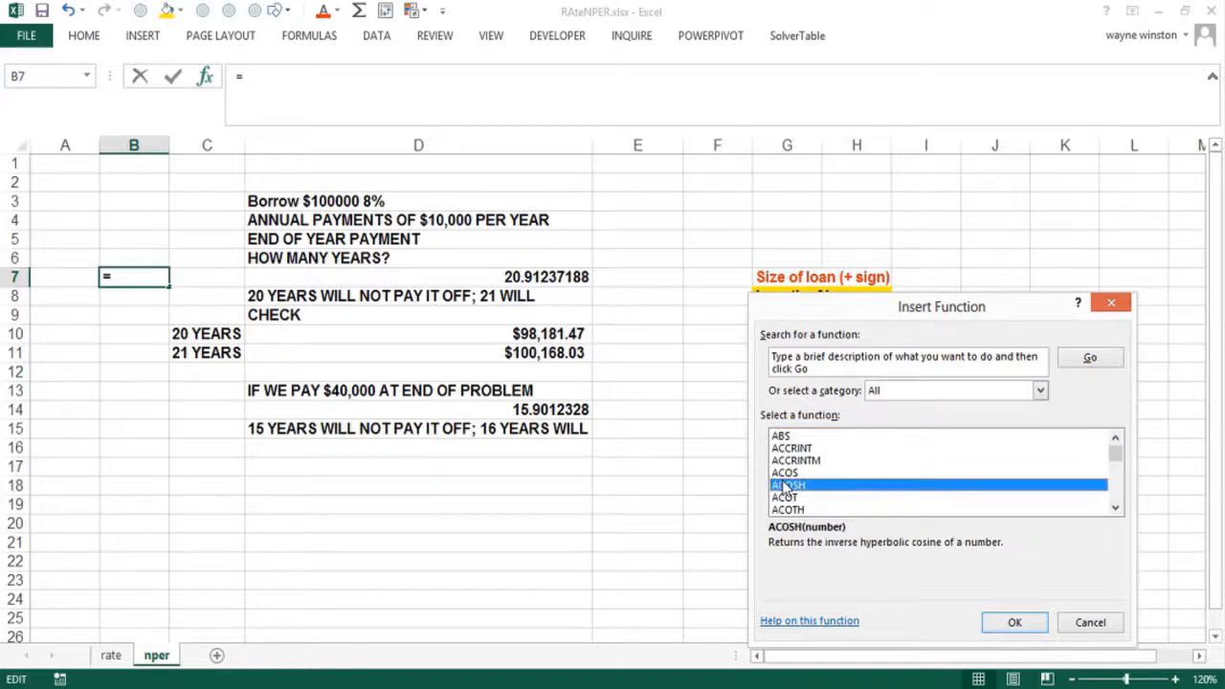
pyautogui.press('n')
pyautogui.press('p')
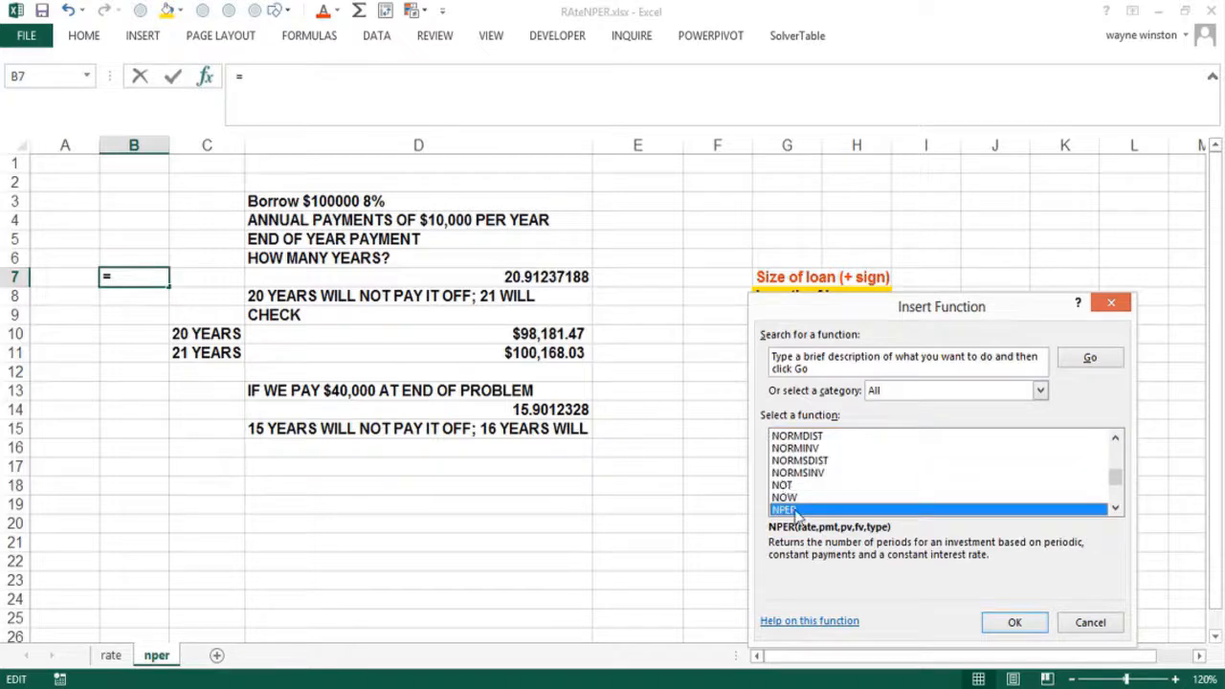
pyautogui.doubleClick(794, 510)
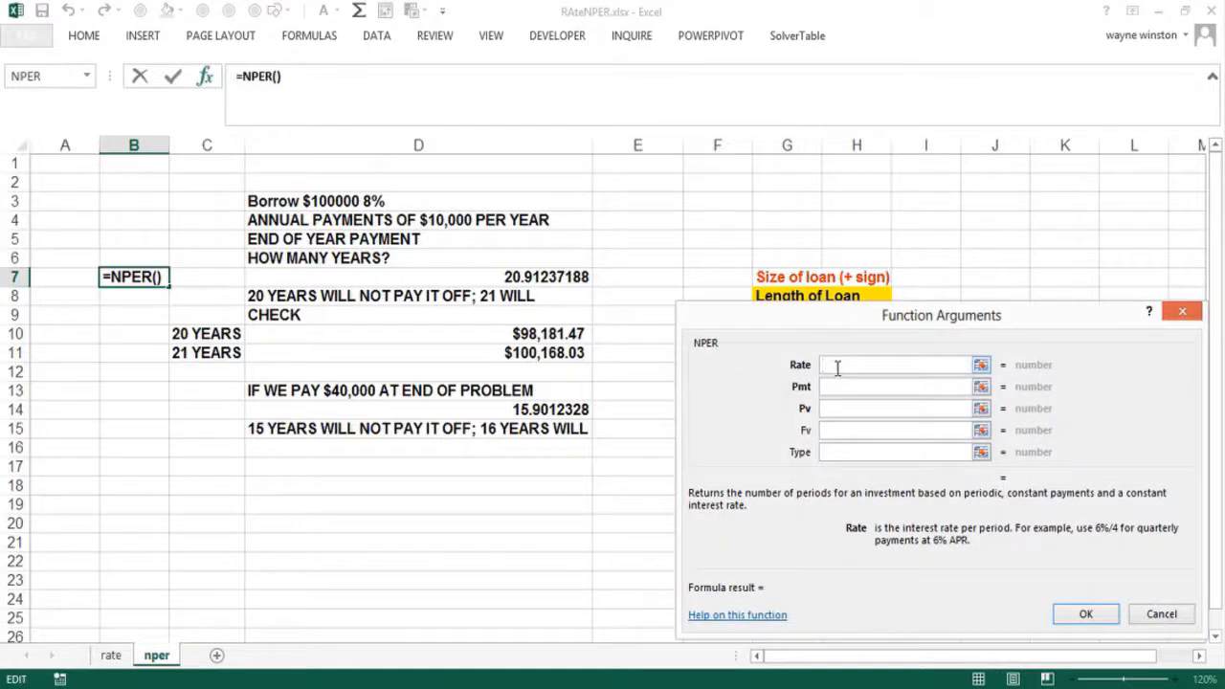
# Step: Complete B7's NPER arguments with Rate .08, Pmt -10000, Pv 100000, Fv 0 and Type 0
pyautogui.write('.08')
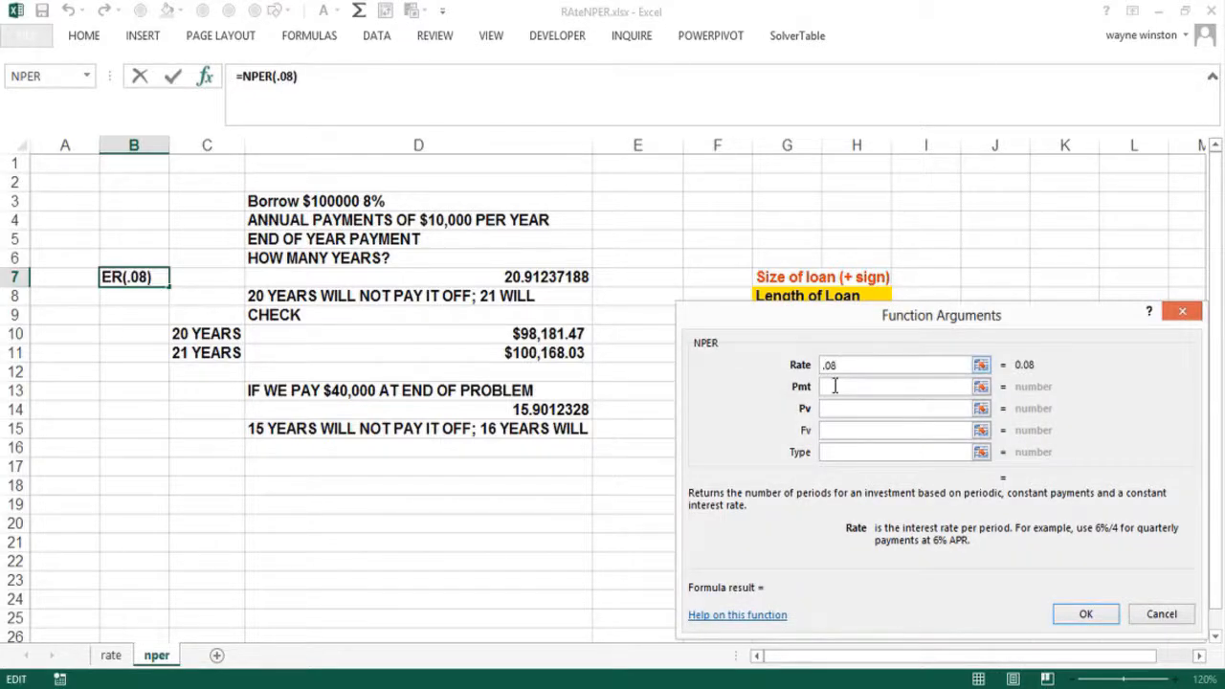
pyautogui.click(835, 387)
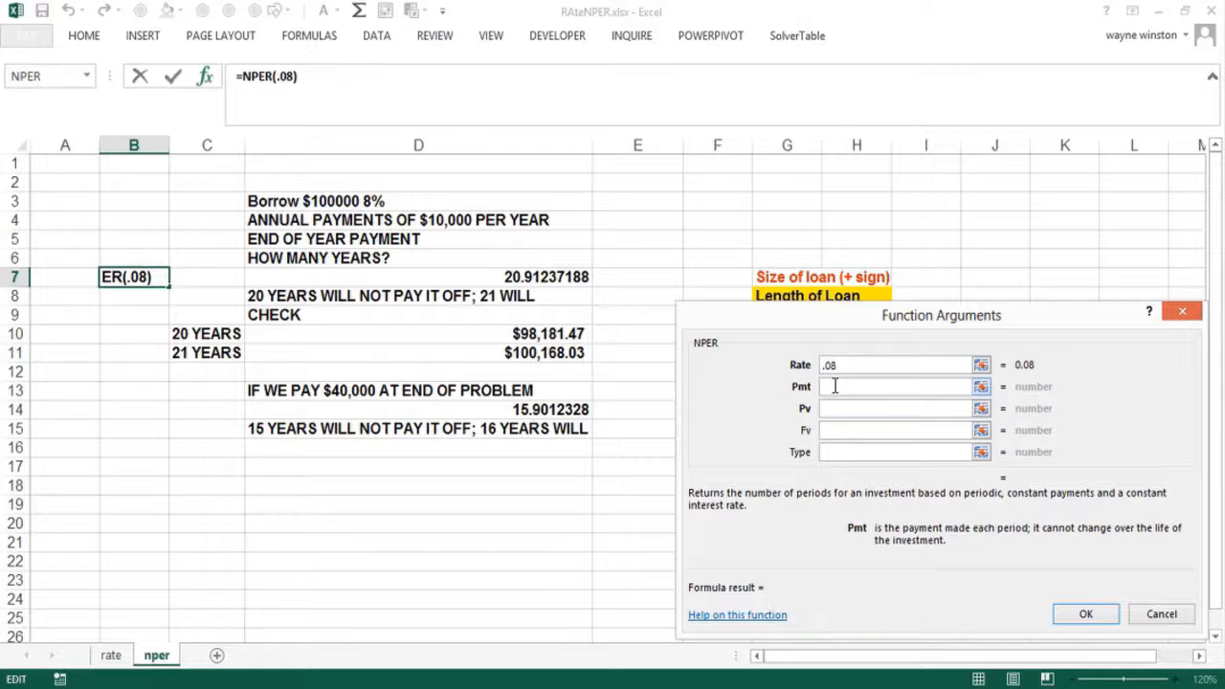
pyautogui.write('-10000')
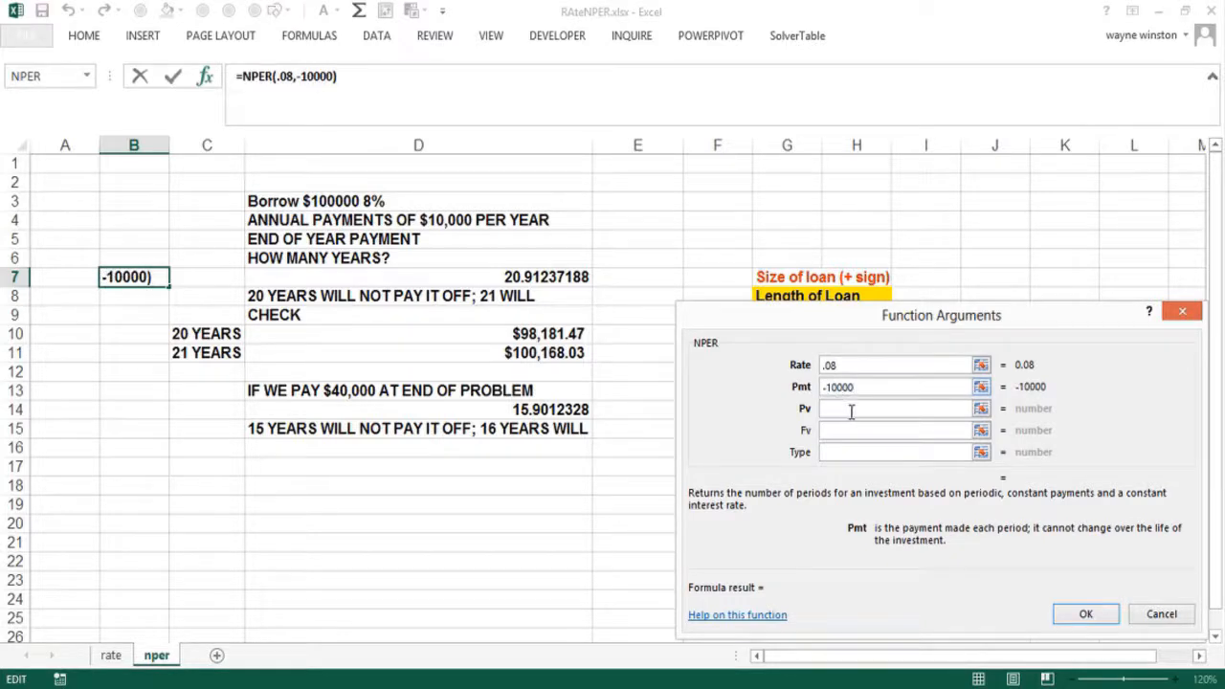
pyautogui.click(850, 410)
pyautogui.write('100000')
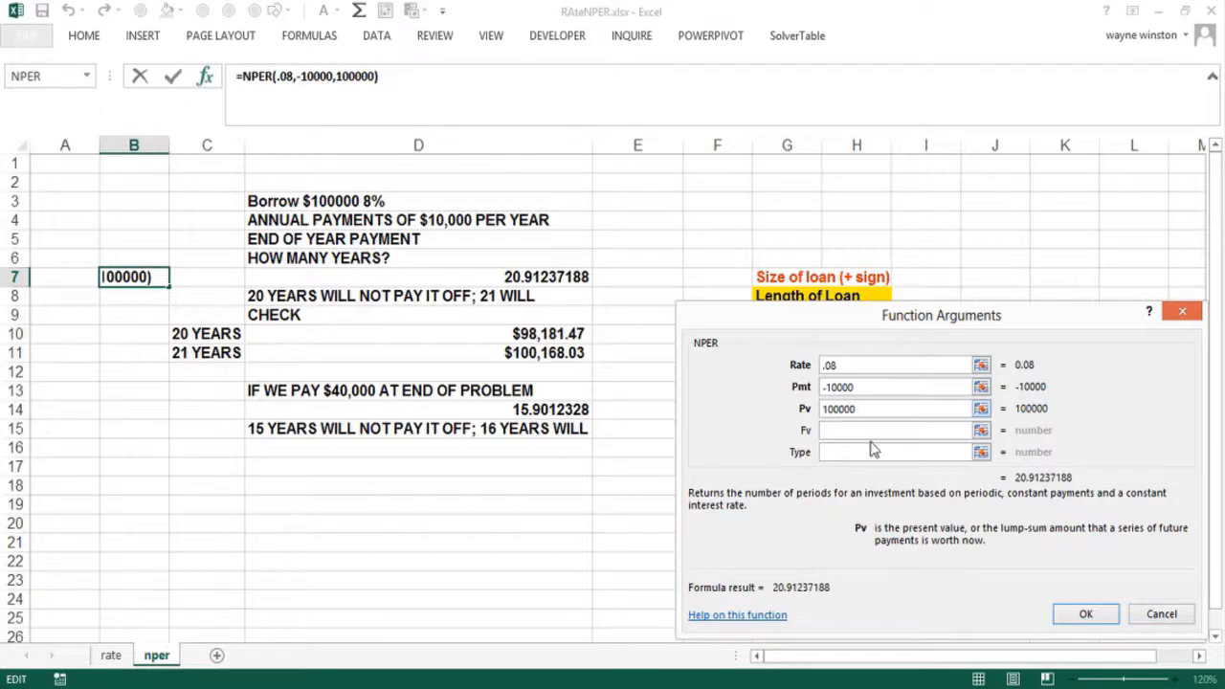
pyautogui.click(879, 431)
pyautogui.write('0')
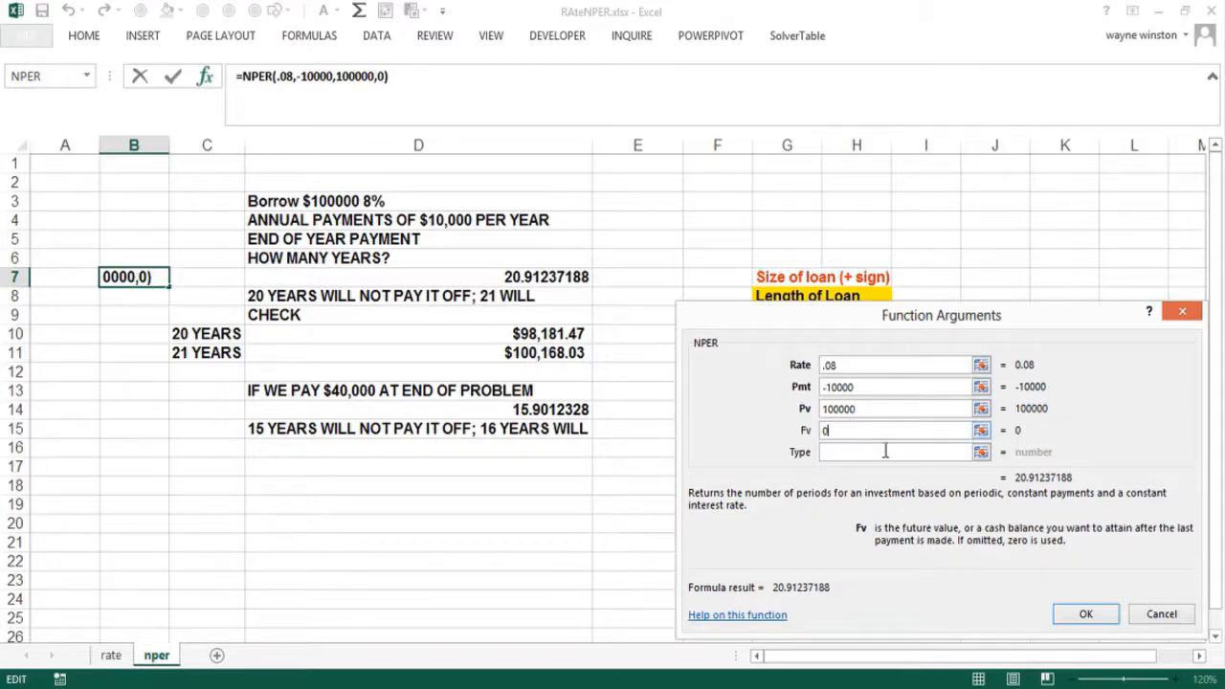
pyautogui.click(885, 450)
pyautogui.write('0')
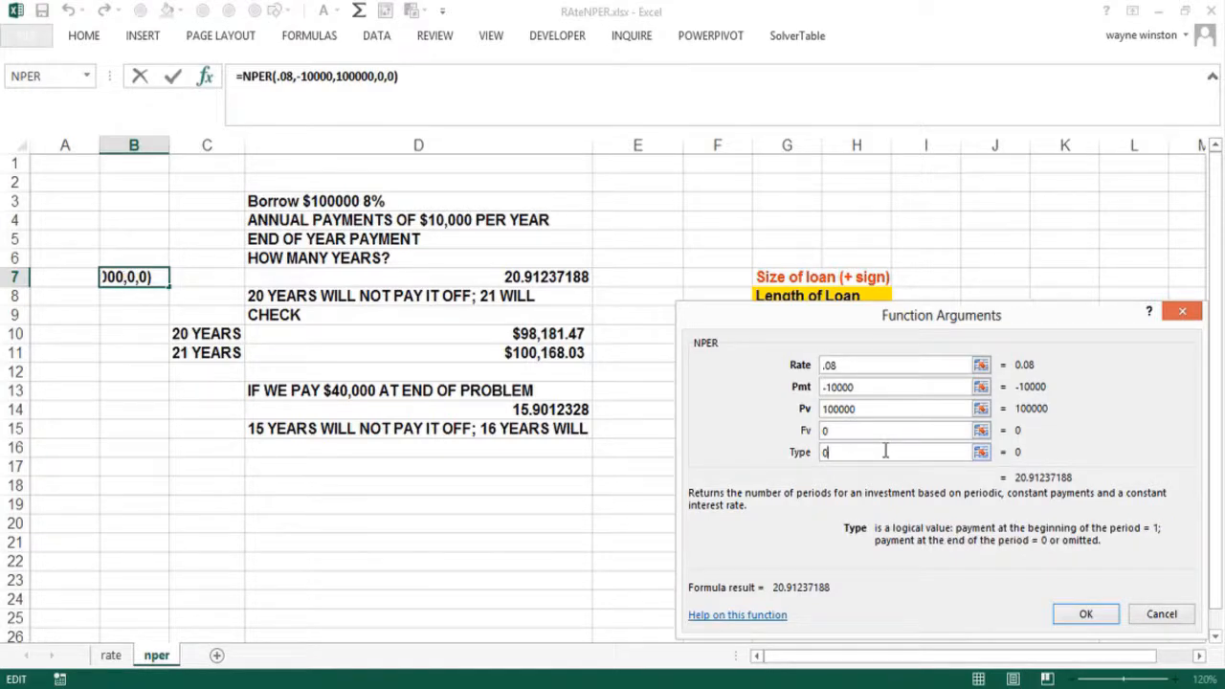
pyautogui.click(1067, 615)
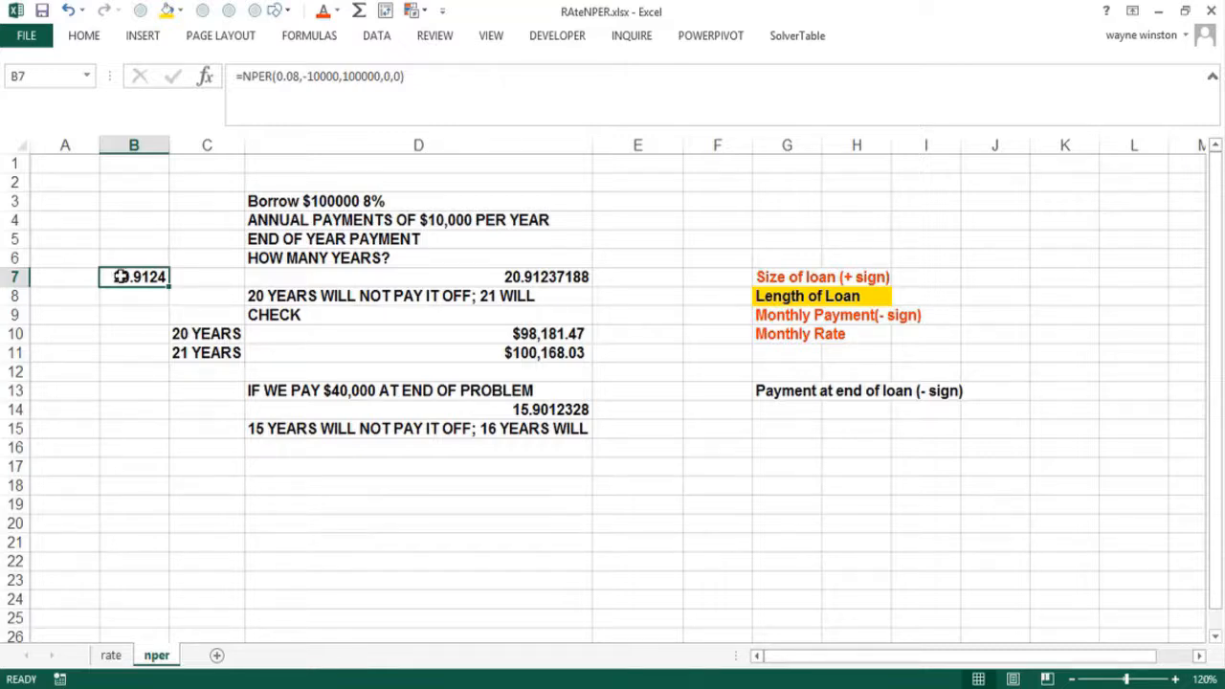
# Step: Inspect the PV check formulas for 20 and 21 years in D10:D11 and the NPER formula in D14
pyautogui.click(457, 336)
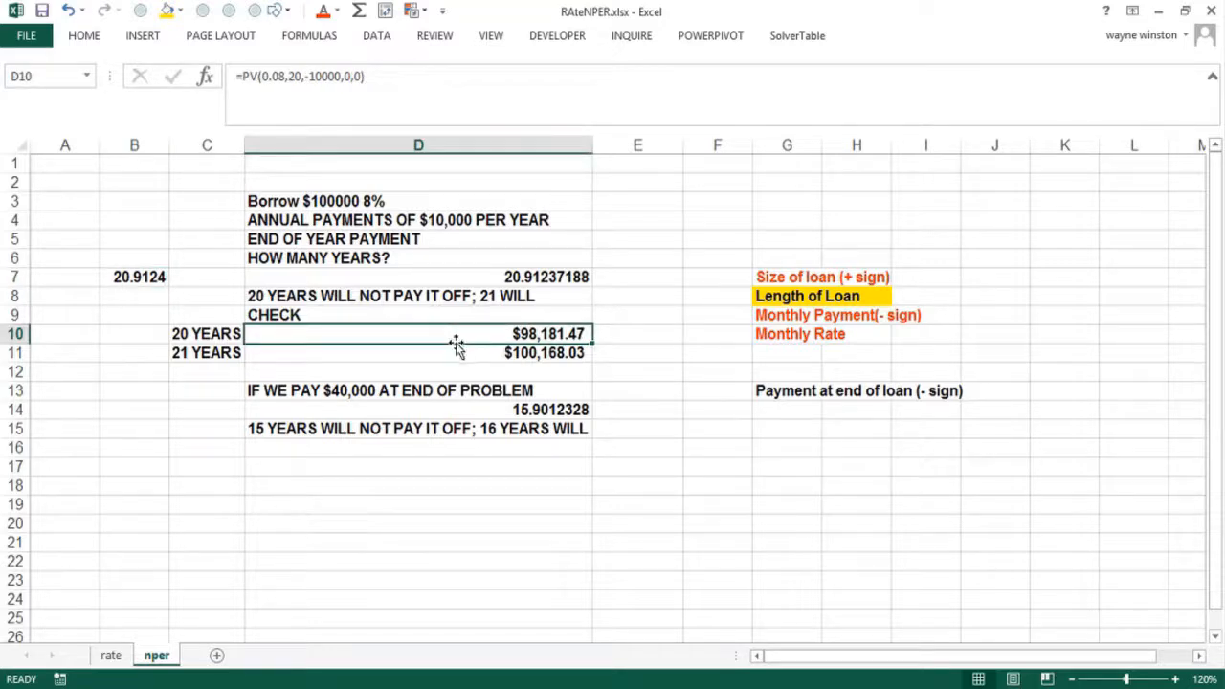
pyautogui.click(455, 349)
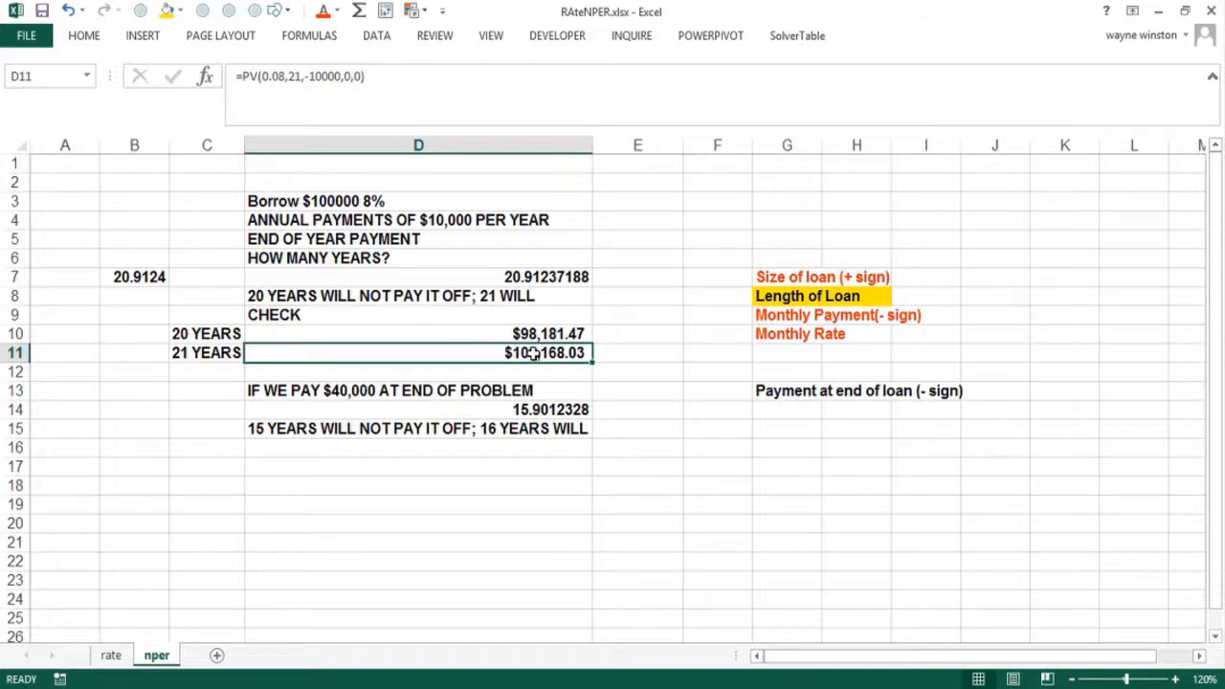
pyautogui.click(464, 331)
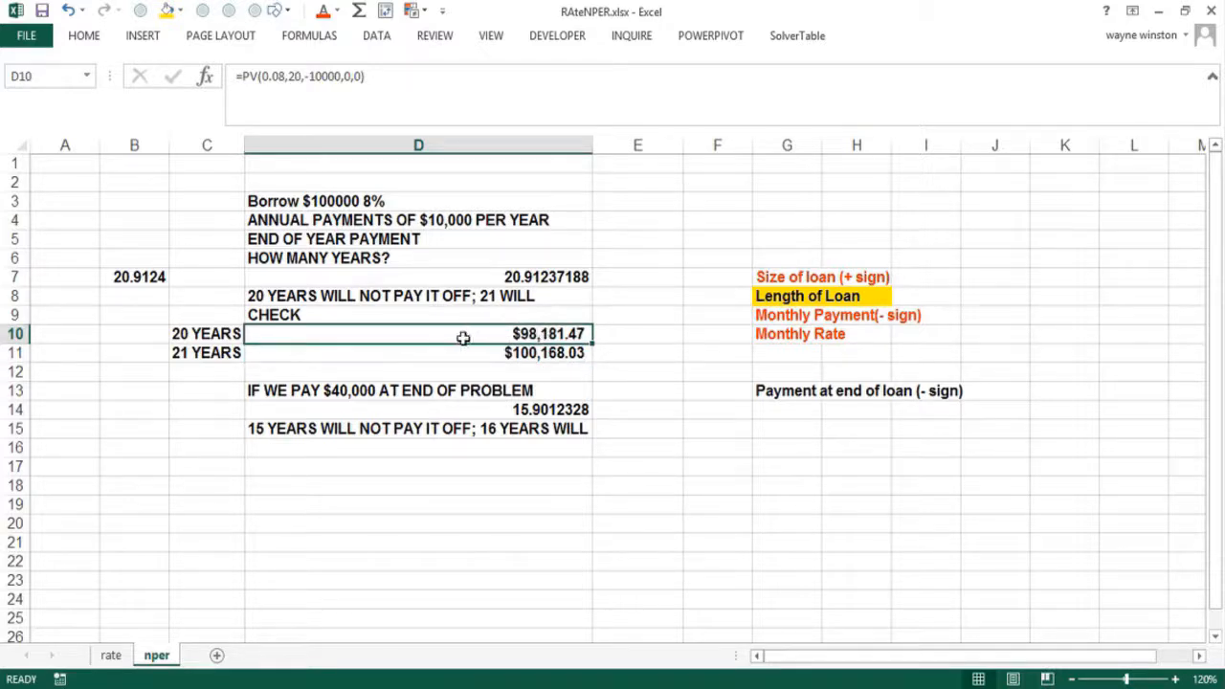
pyautogui.click(459, 350)
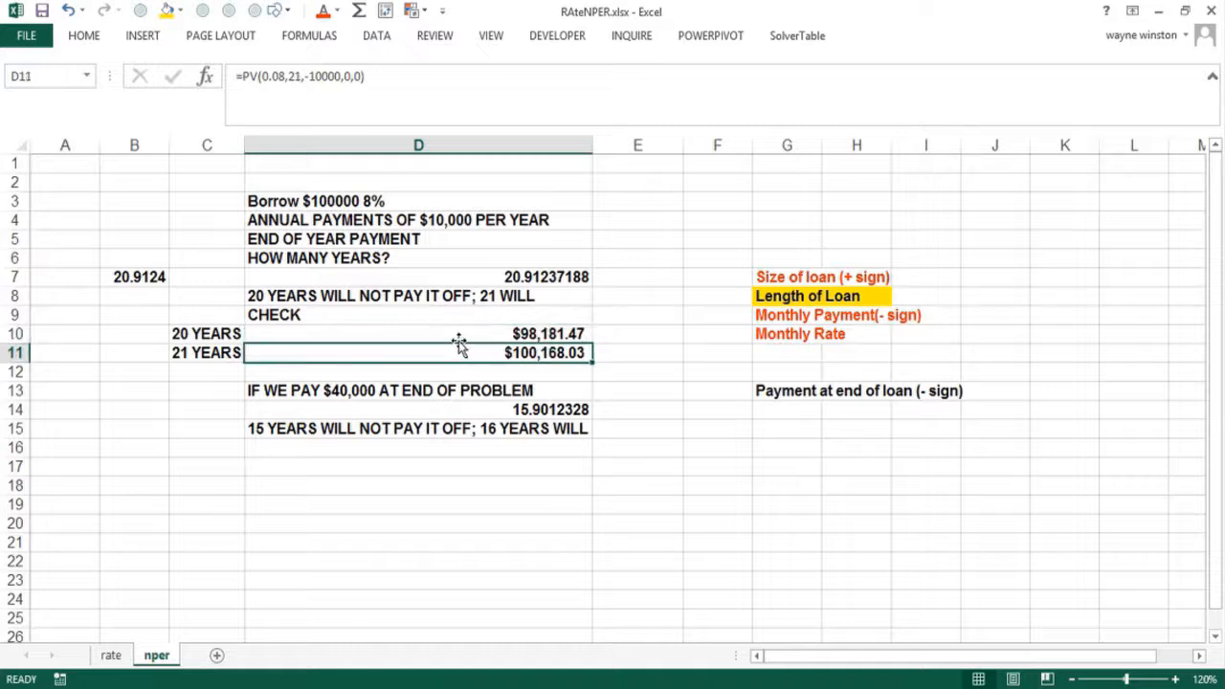
pyautogui.click(458, 338)
pyautogui.click(424, 403)
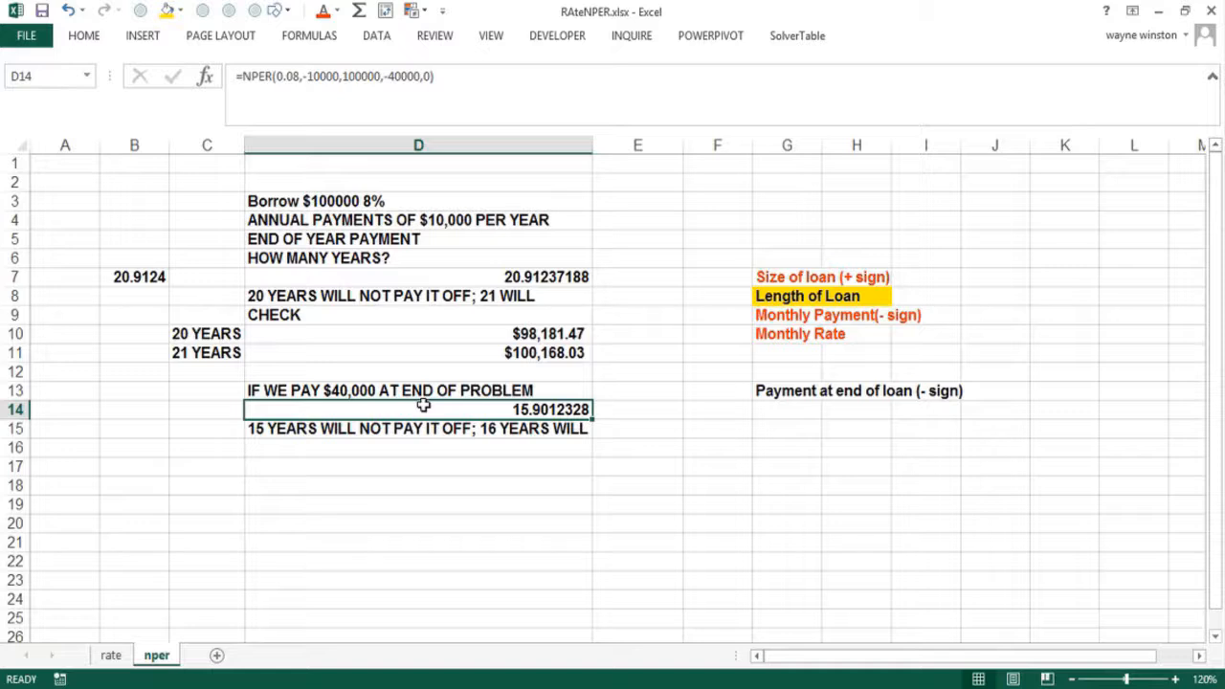
# Step: Insert the NPER function into B14, choosing it from the most recently used functions
pyautogui.click(138, 400)
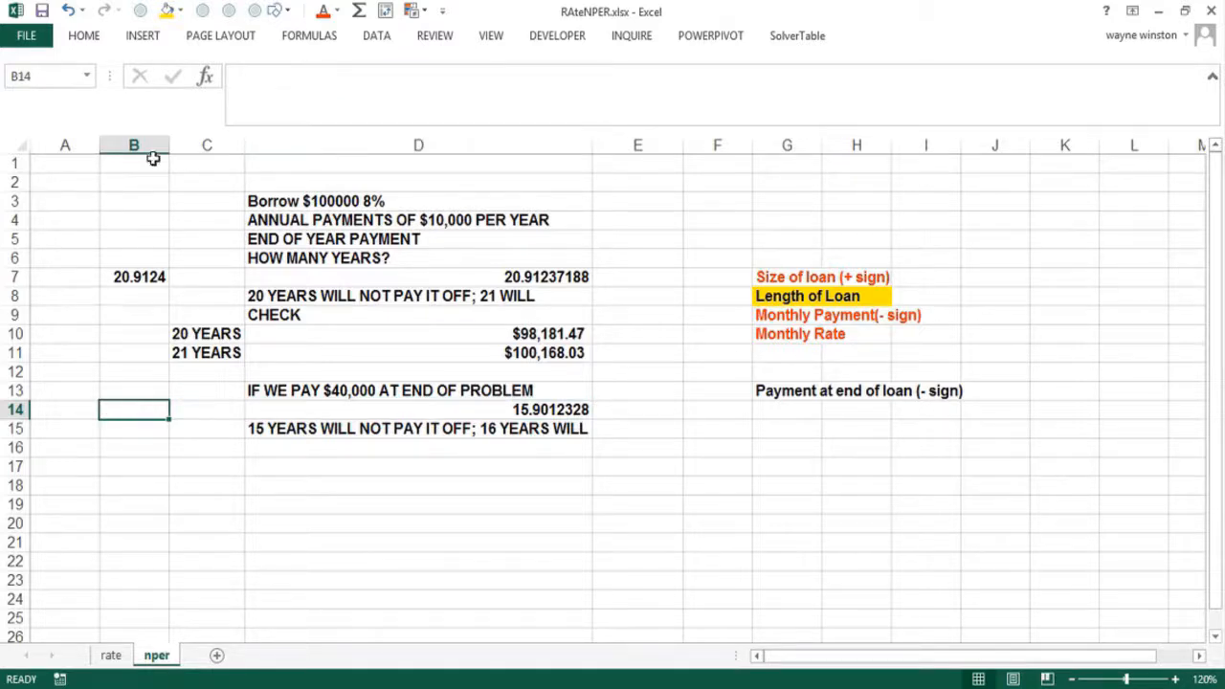
pyautogui.click(207, 79)
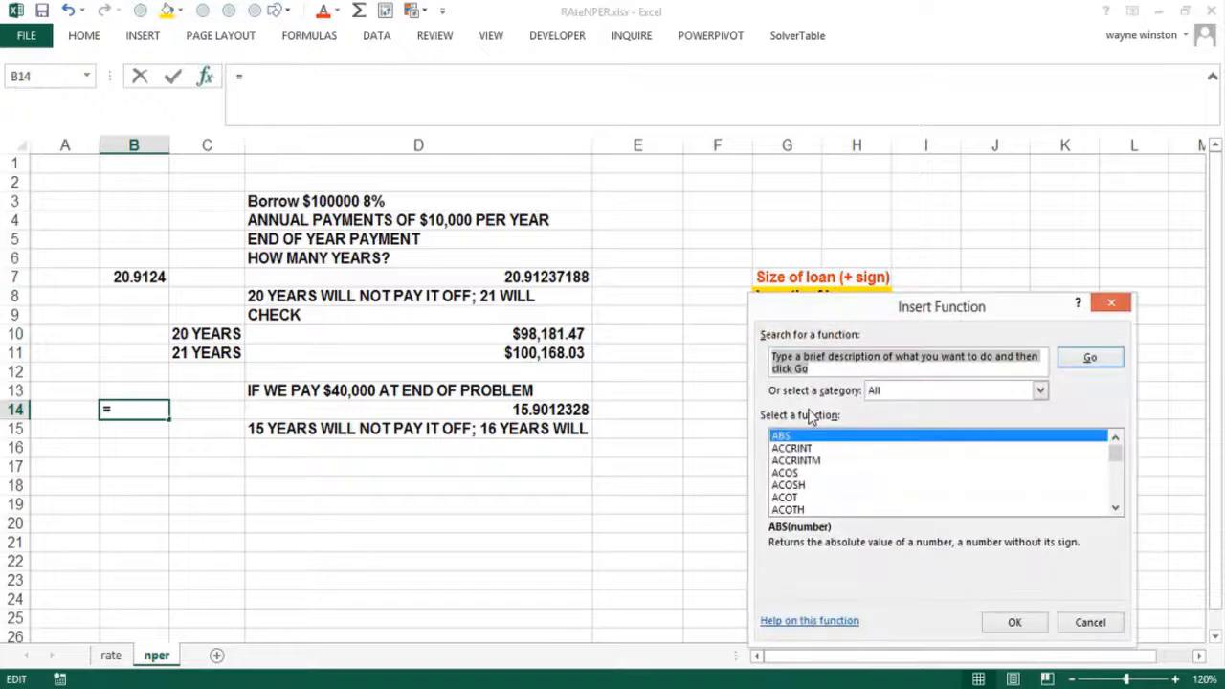
pyautogui.click(1041, 391)
pyautogui.click(985, 406)
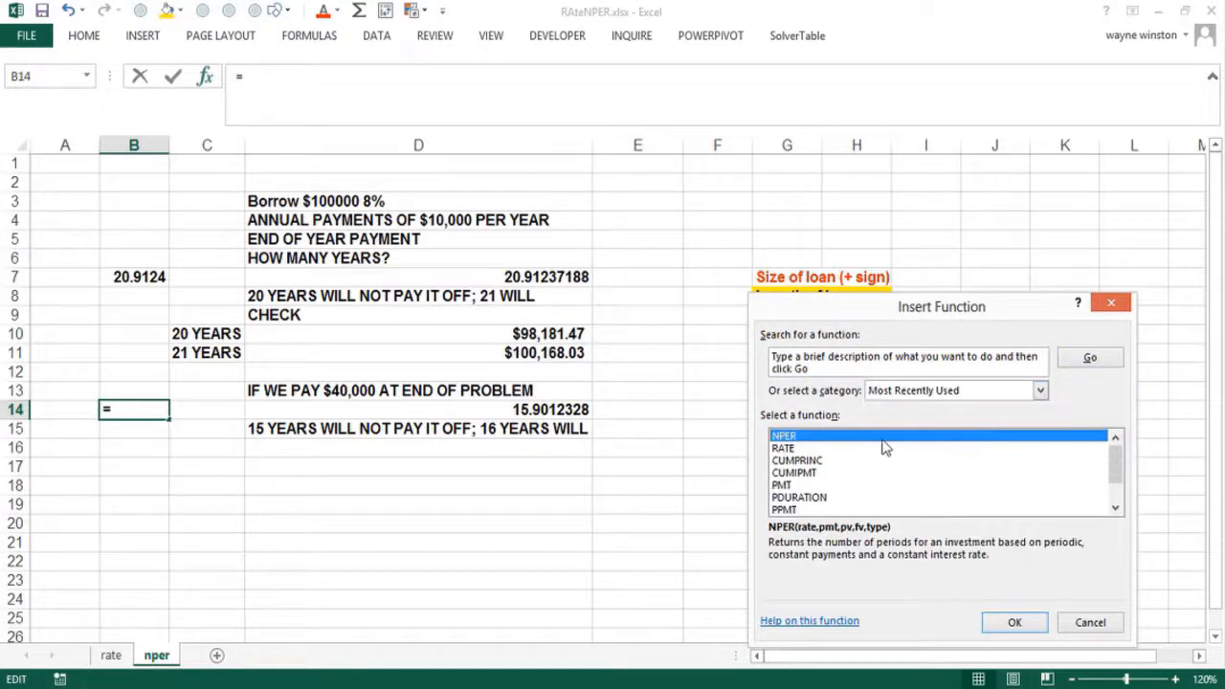
pyautogui.click(1012, 622)
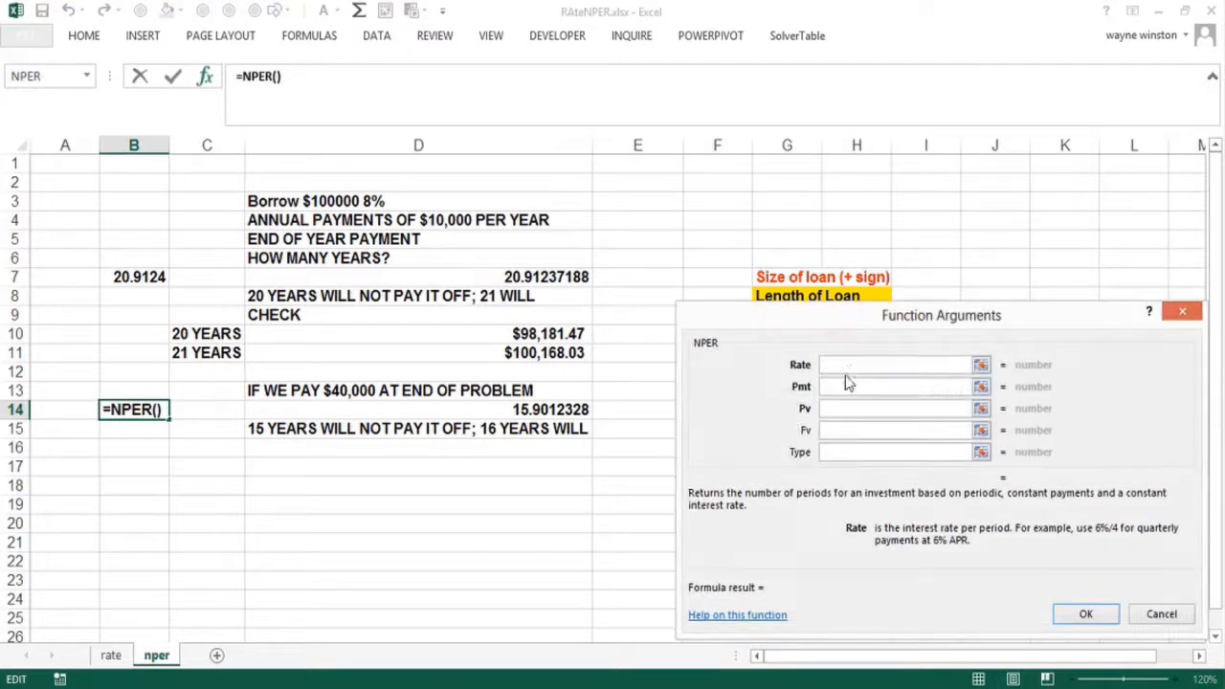
# Step: Complete B14's NPER arguments with Rate .08, Pmt -10000, Pv 100000, Fv -40000 and Type 0
pyautogui.write('.08')
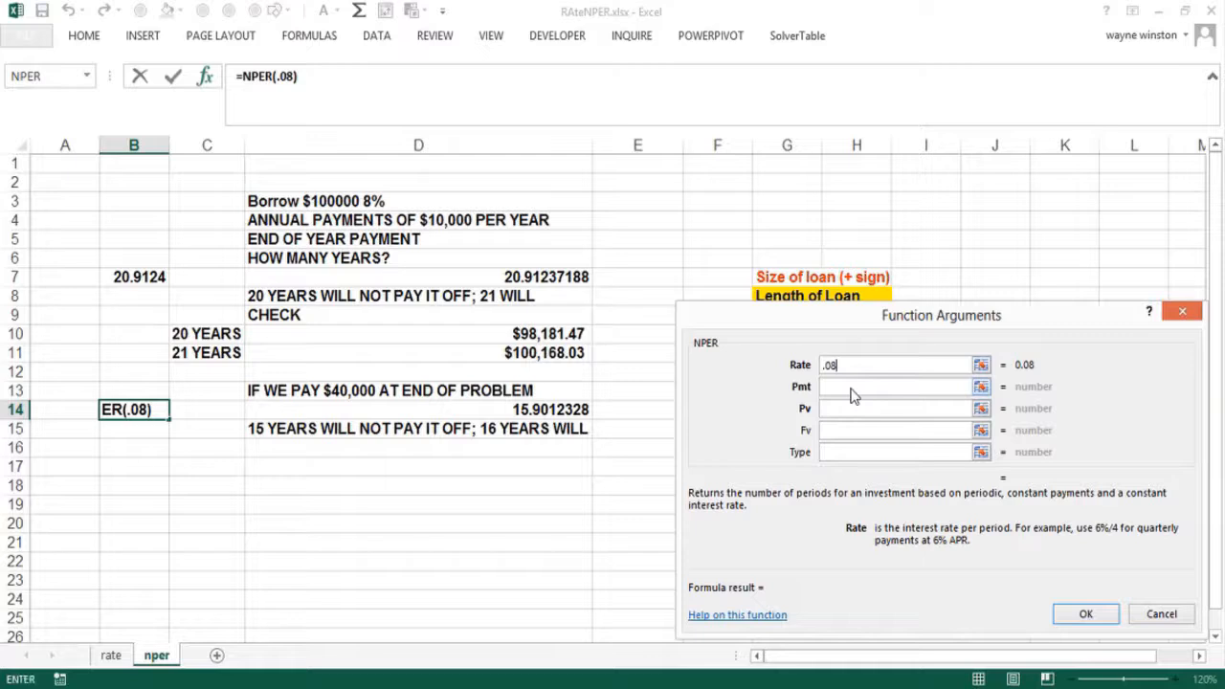
pyautogui.click(850, 387)
pyautogui.write('-10000')
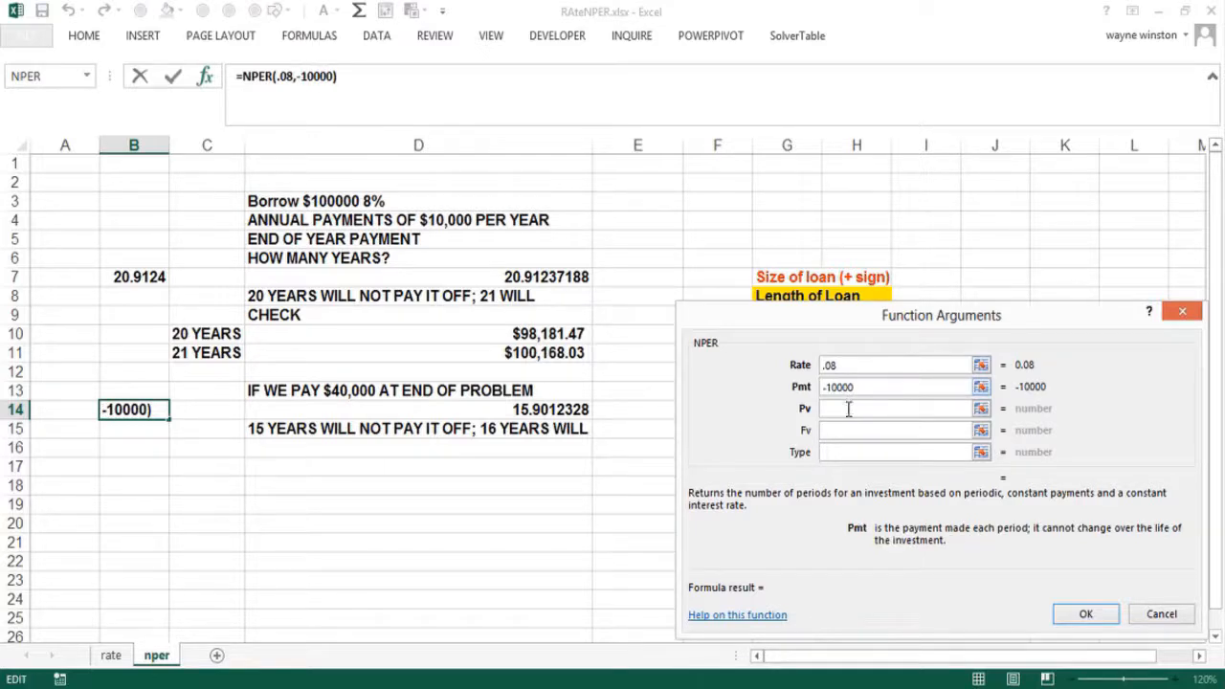
pyautogui.click(847, 409)
pyautogui.write('1')
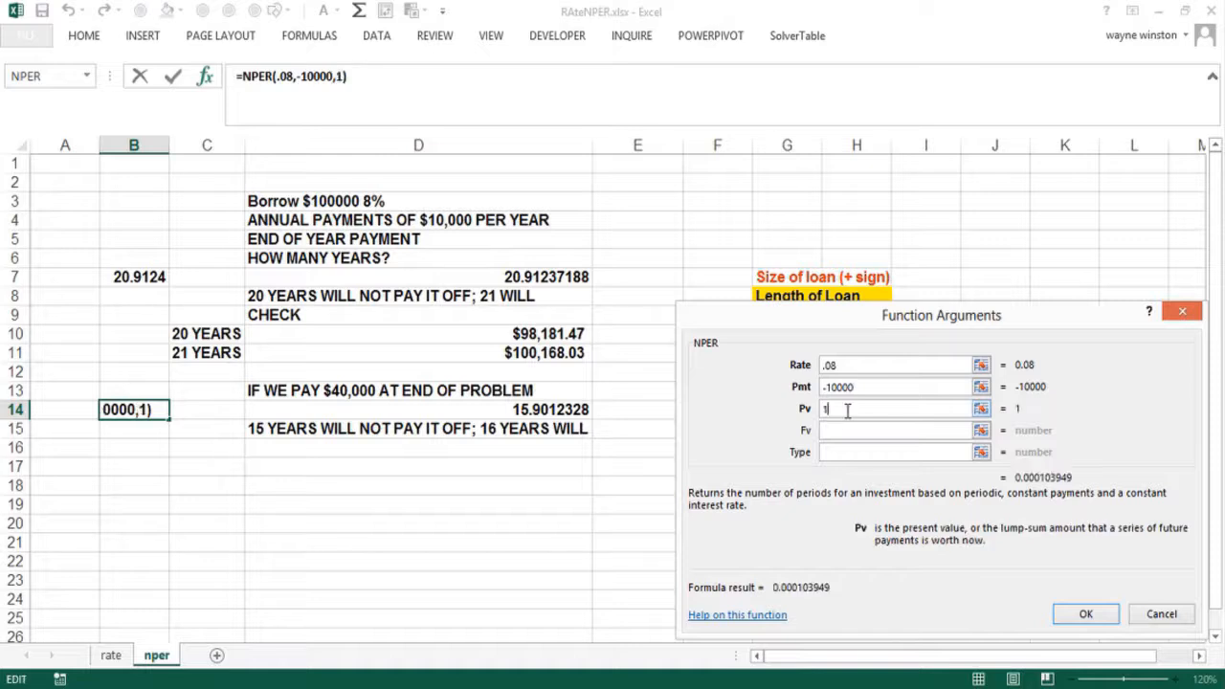
pyautogui.write('00000')
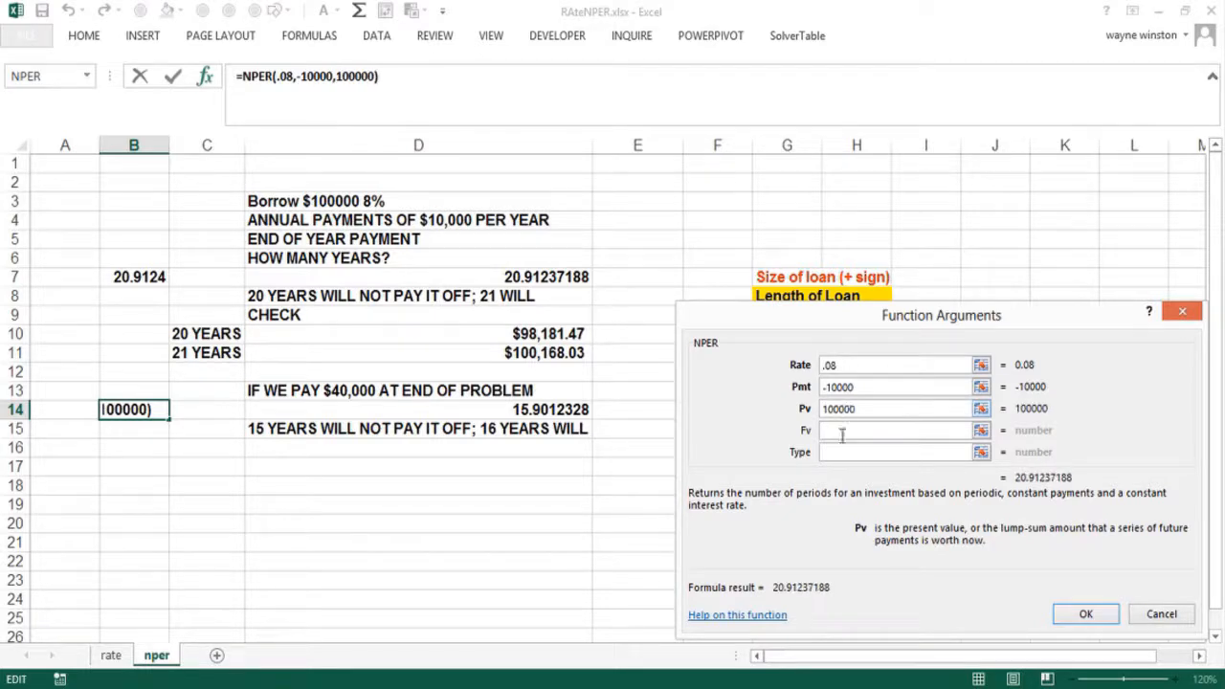
pyautogui.click(843, 429)
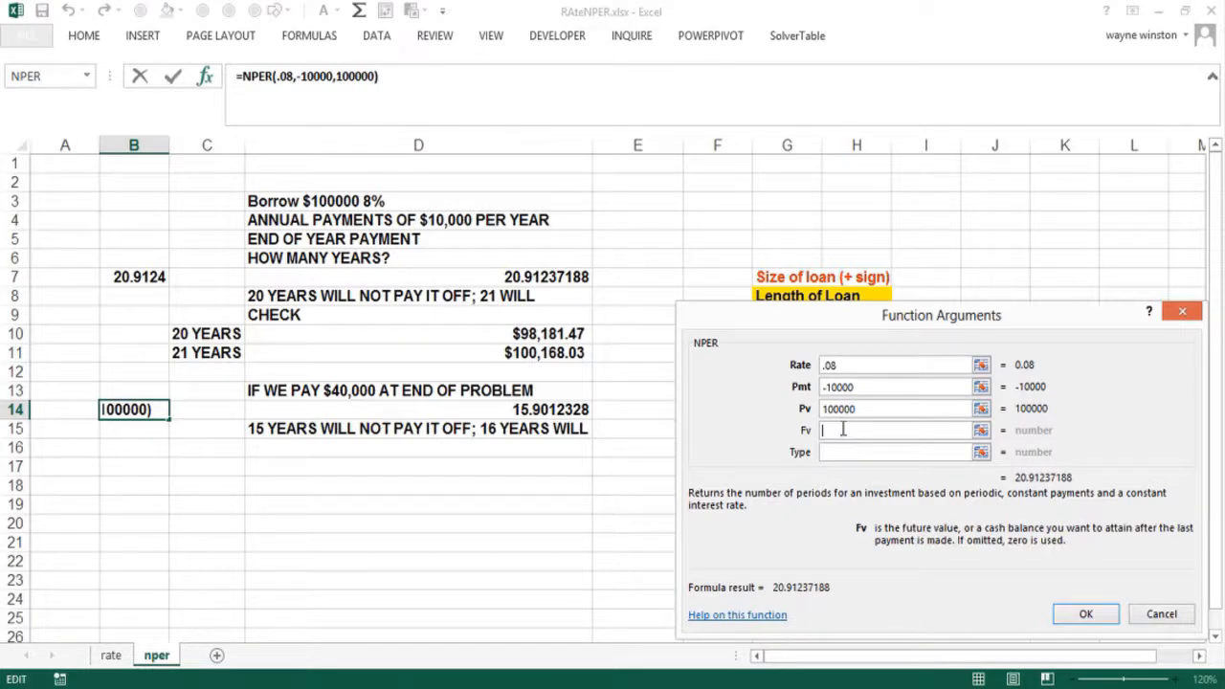
pyautogui.write('-40000')
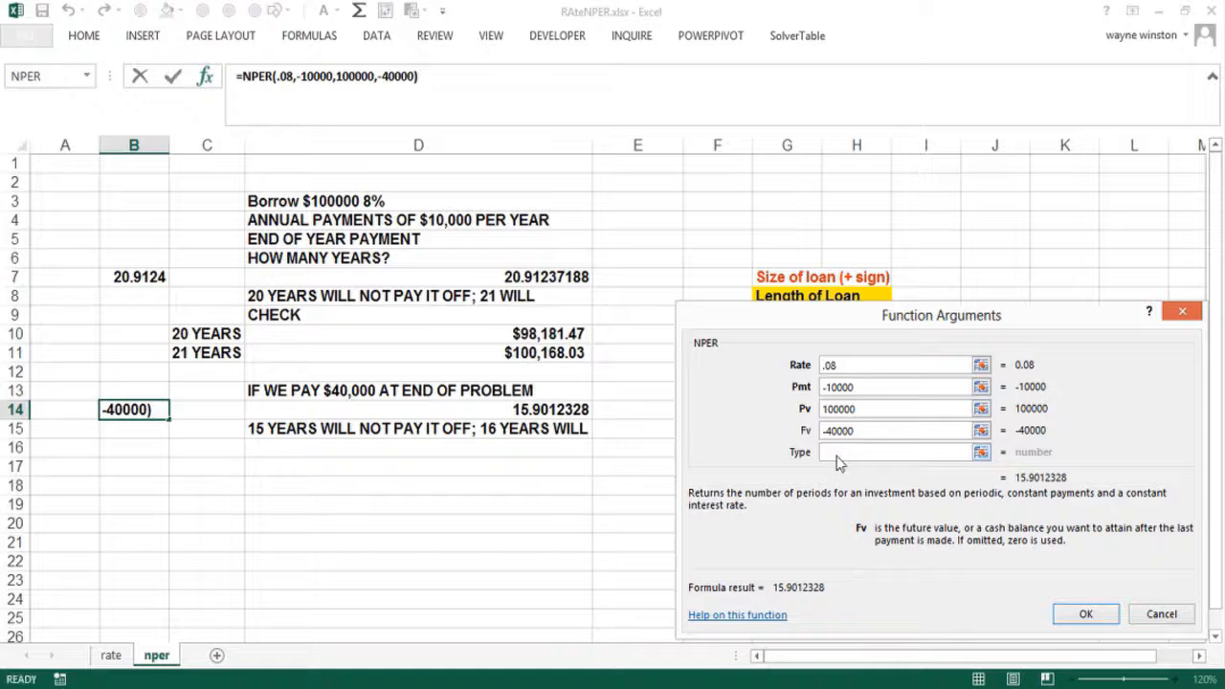
pyautogui.click(836, 456)
pyautogui.write('0')
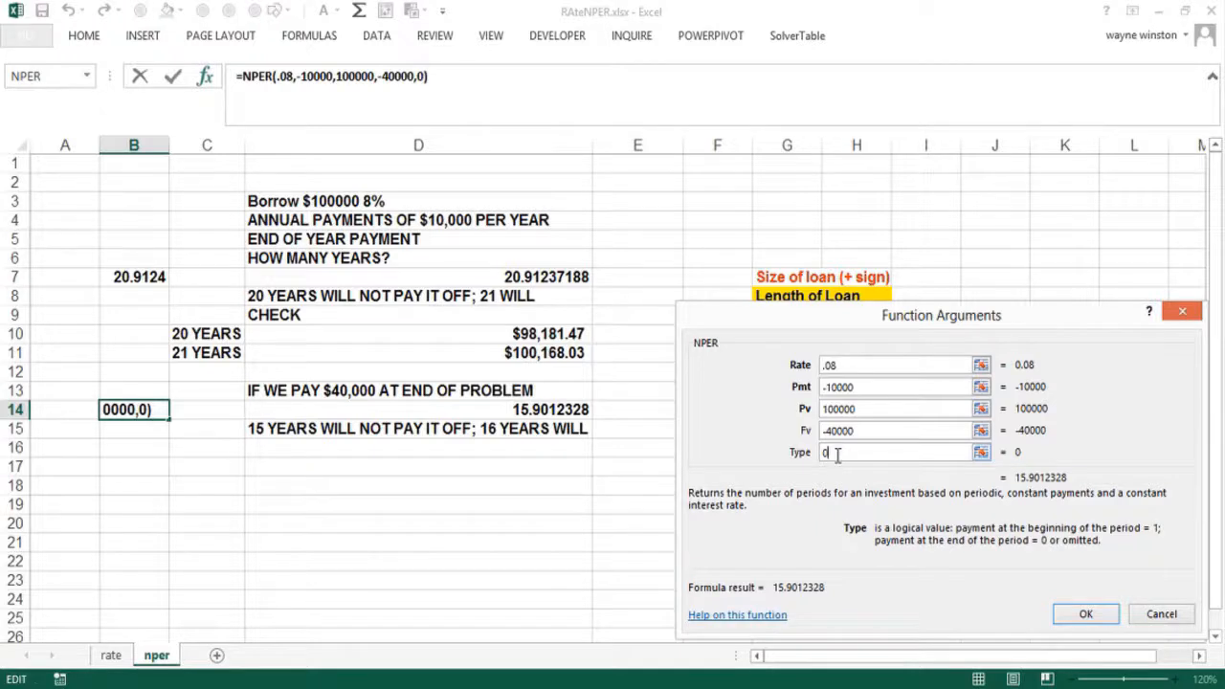
pyautogui.click(1088, 615)
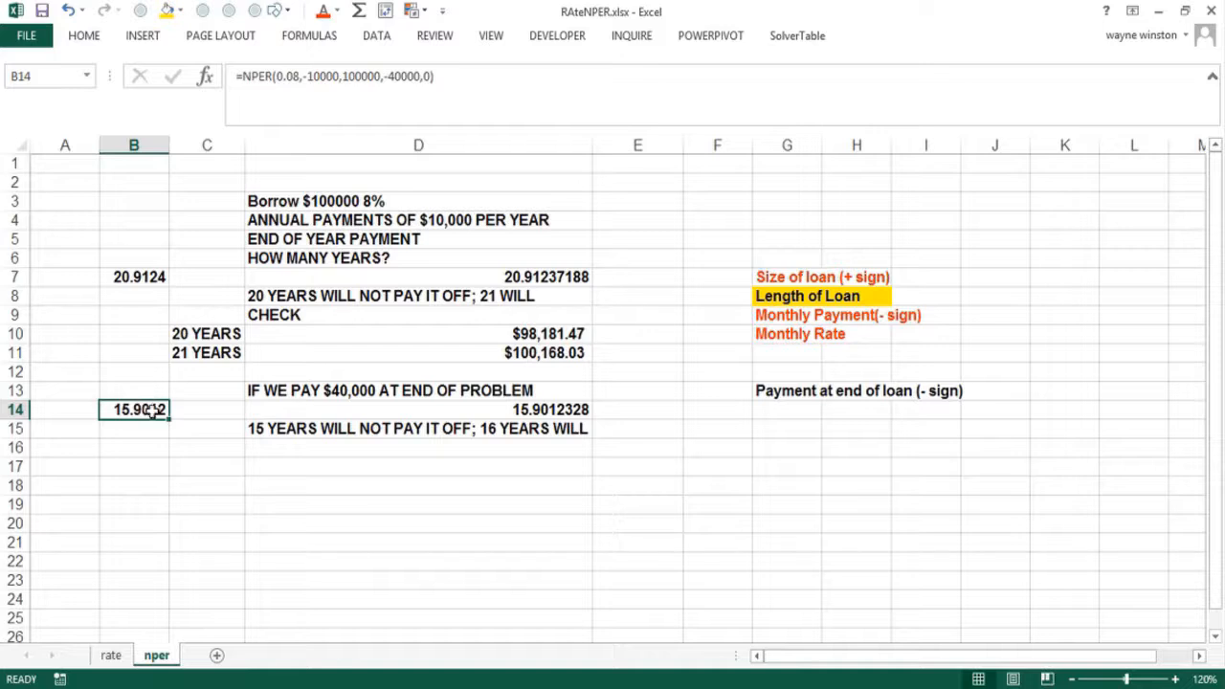
pyautogui.click(307, 460)
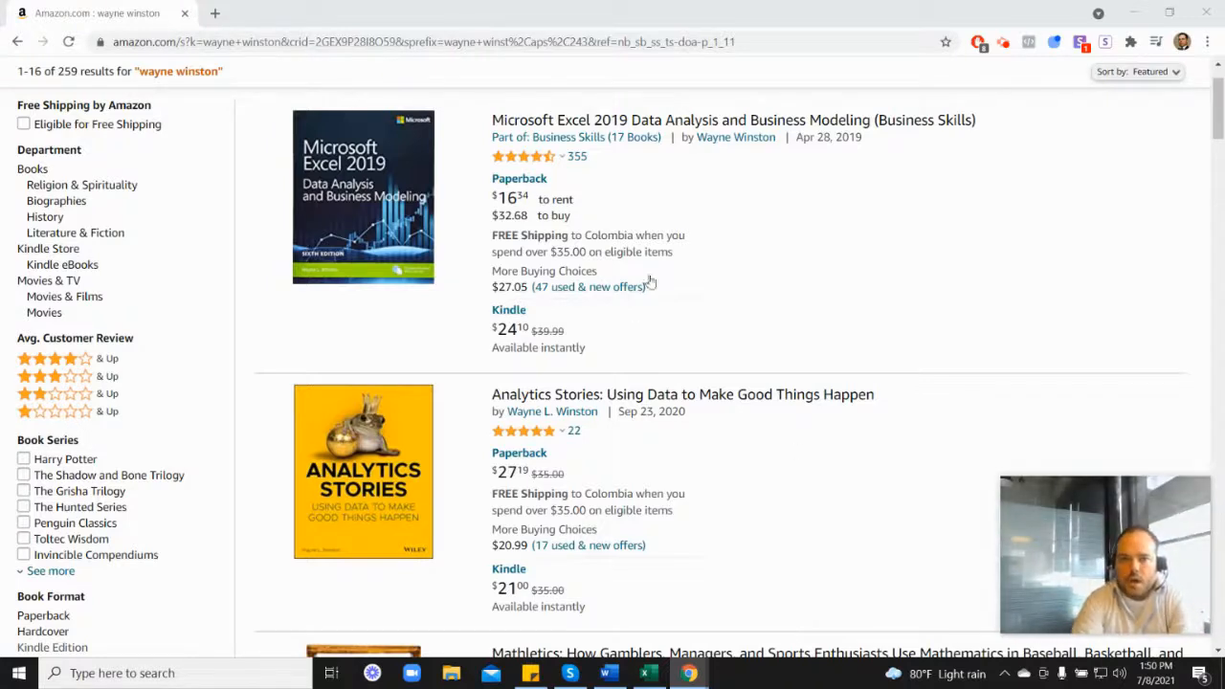
pyautogui.moveTo(526, 165)
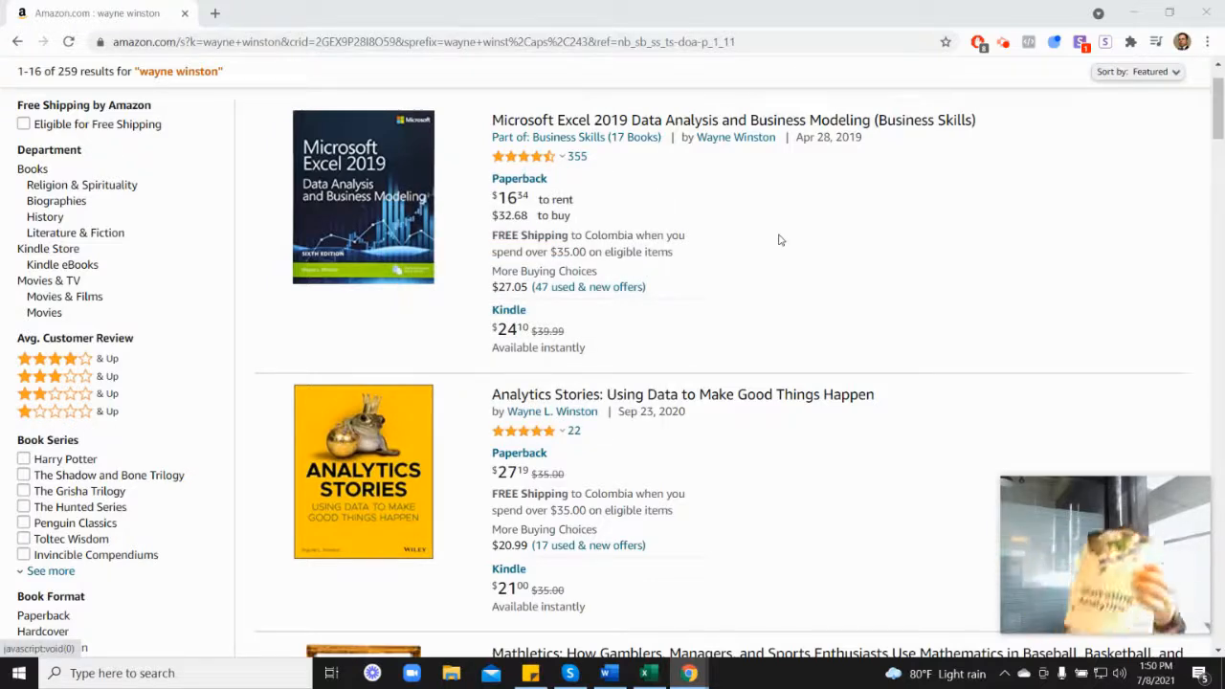
pyautogui.scroll(-7, 1115, 392)
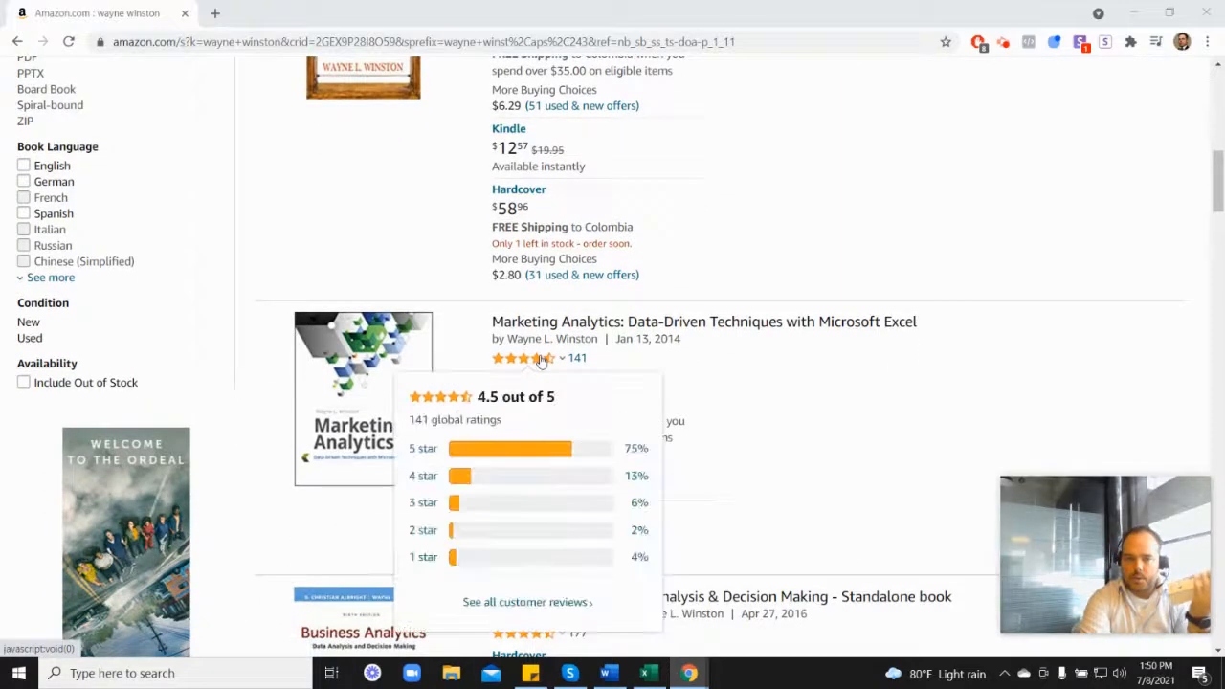
pyautogui.scroll(6, 712, 364)
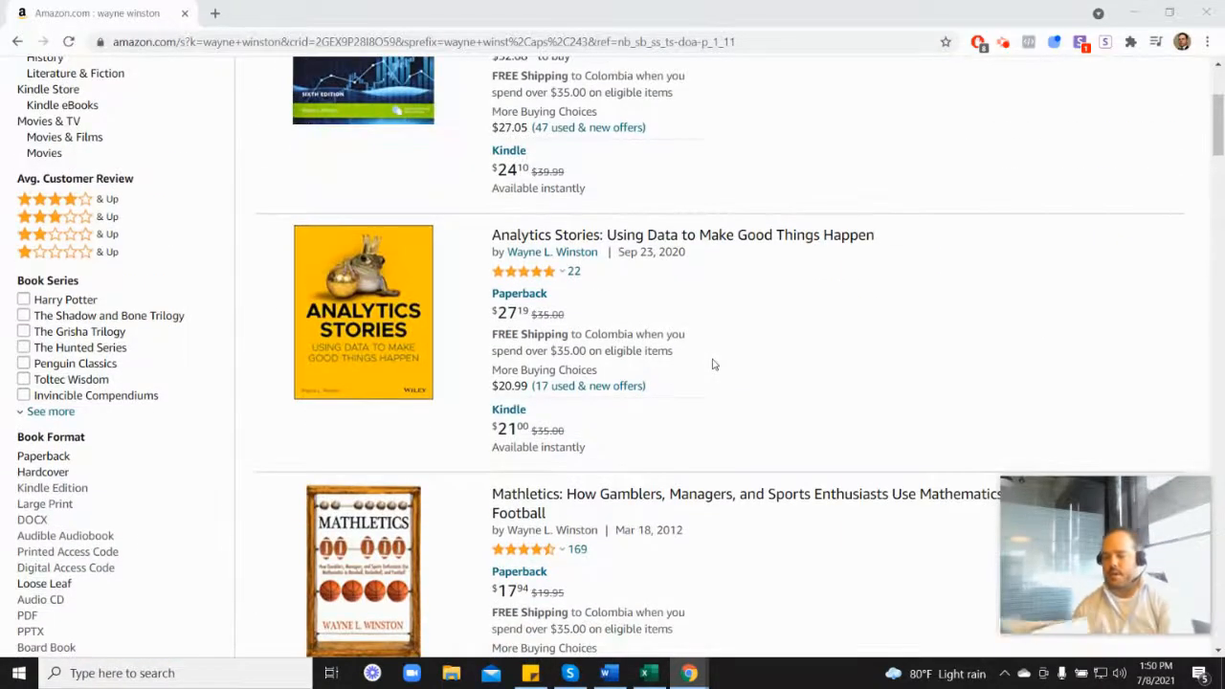